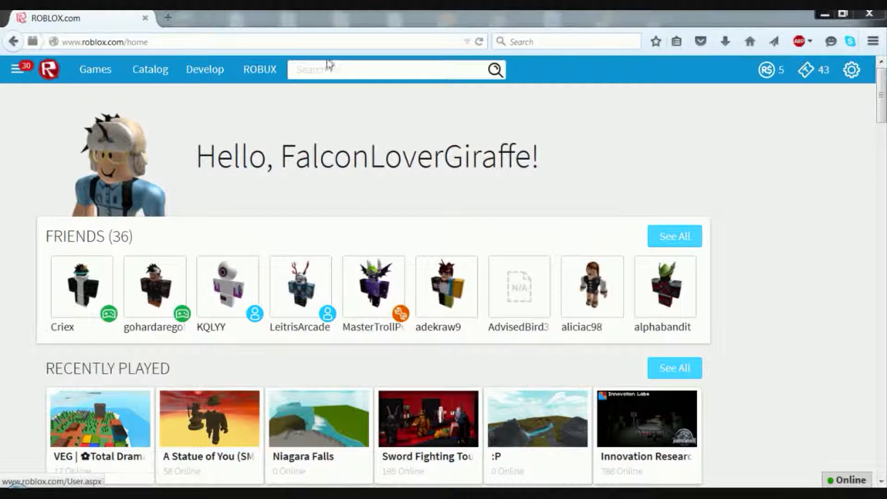
Start a new place from the developer page, look through the template categories and choose the Flat Terrain template
click(208, 73)
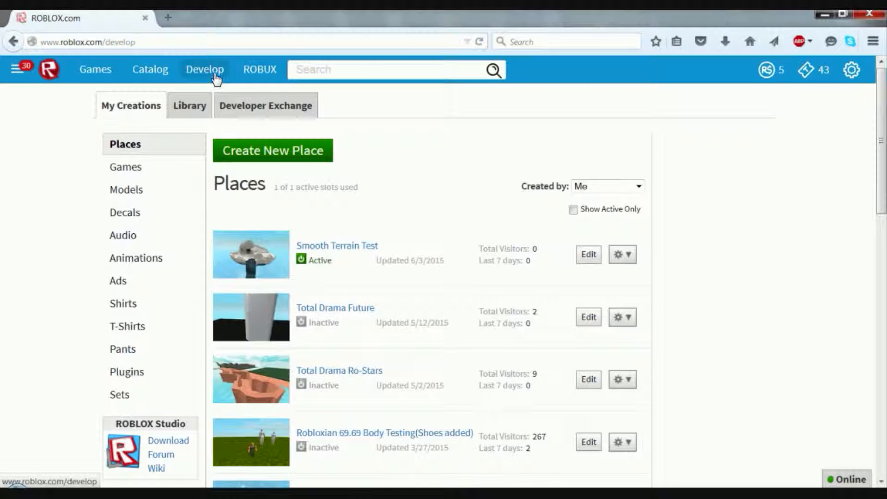
click(275, 153)
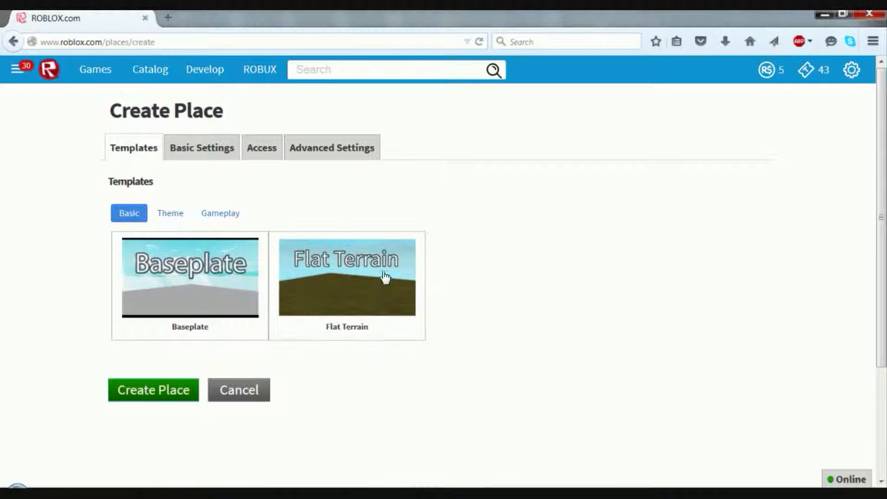
click(168, 218)
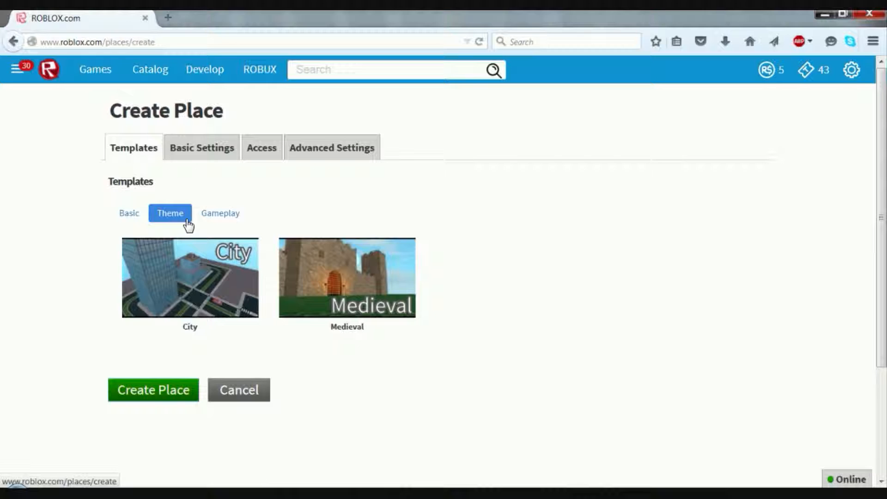
click(223, 217)
click(134, 221)
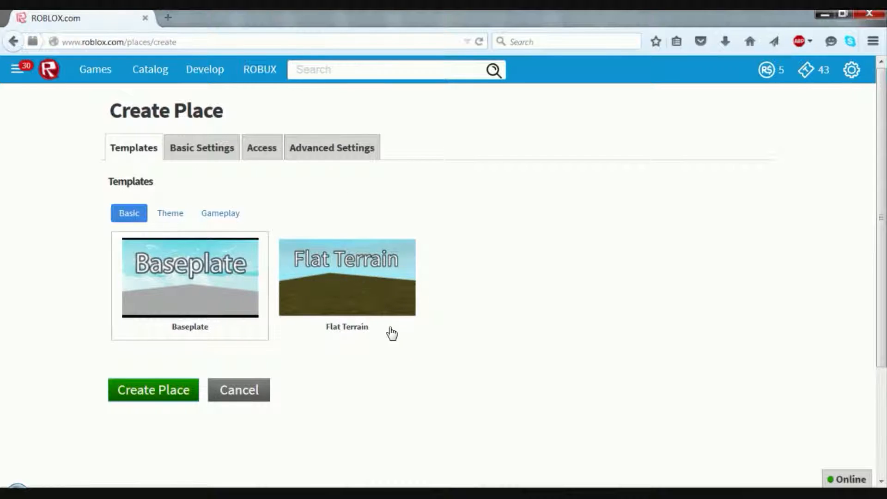
click(349, 272)
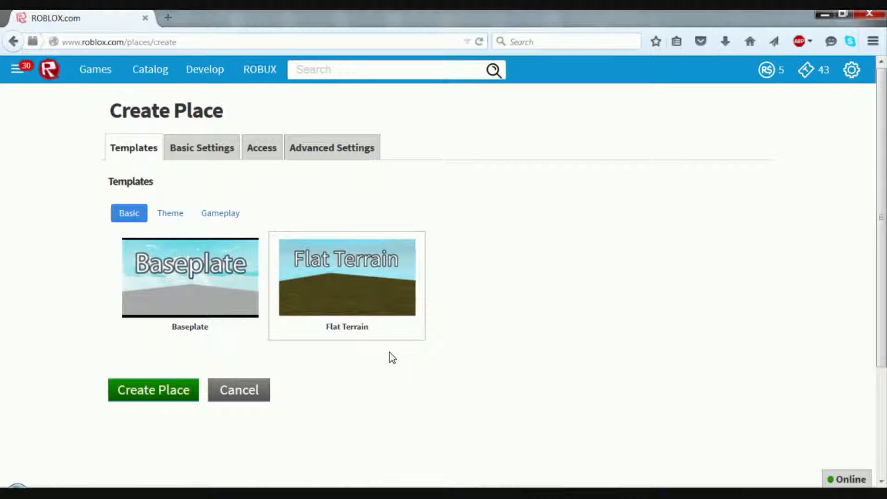
Name the new place "Studio/Scripting Tutorials" in its basic settings
click(209, 148)
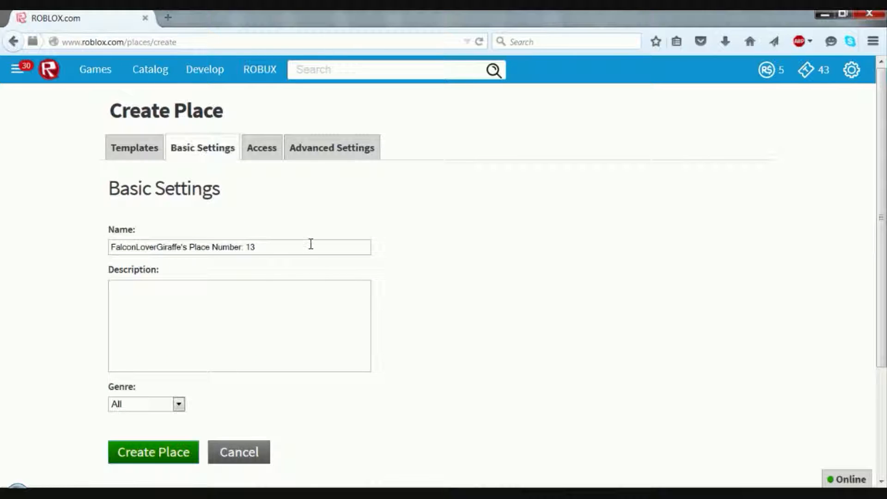
drag(299, 251, 41, 257)
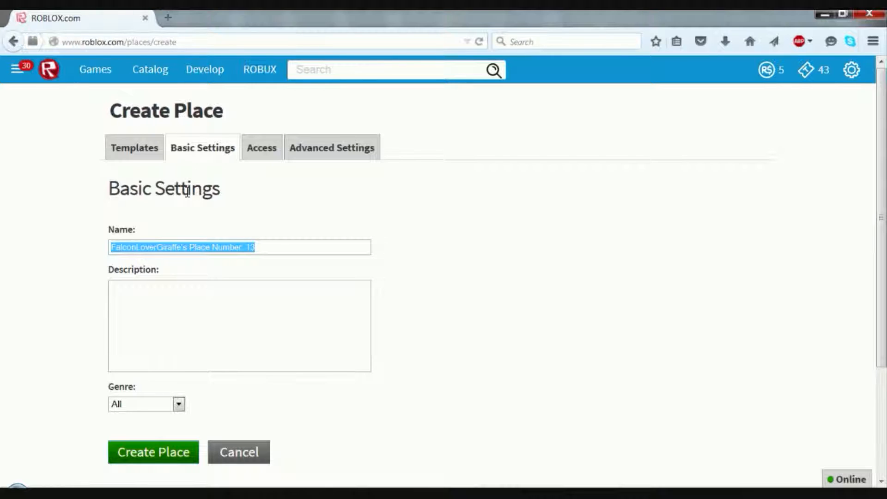
text(Studio)
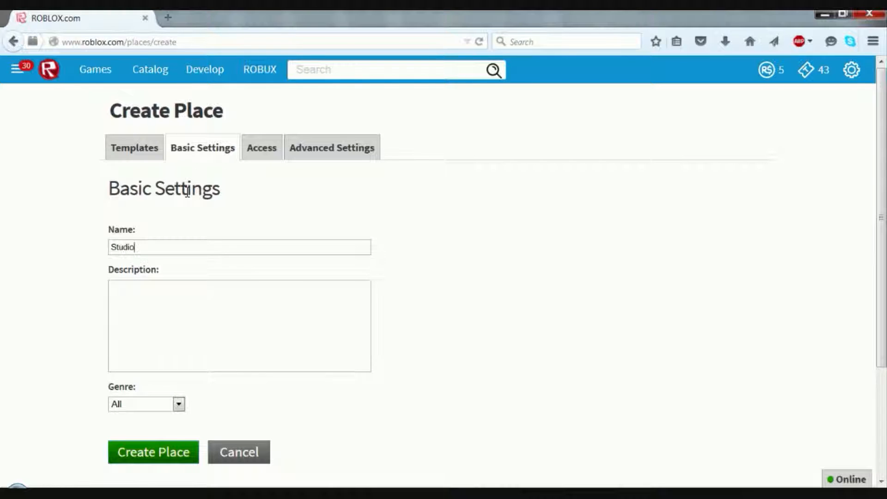
text(/Scripting Tutorials)
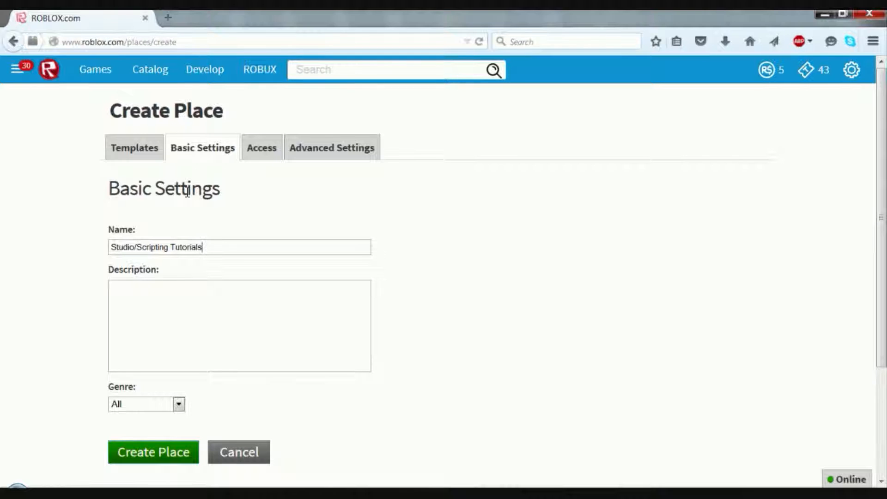
Check the access settings, choose the chat type under the advanced permissions and create the place
click(258, 153)
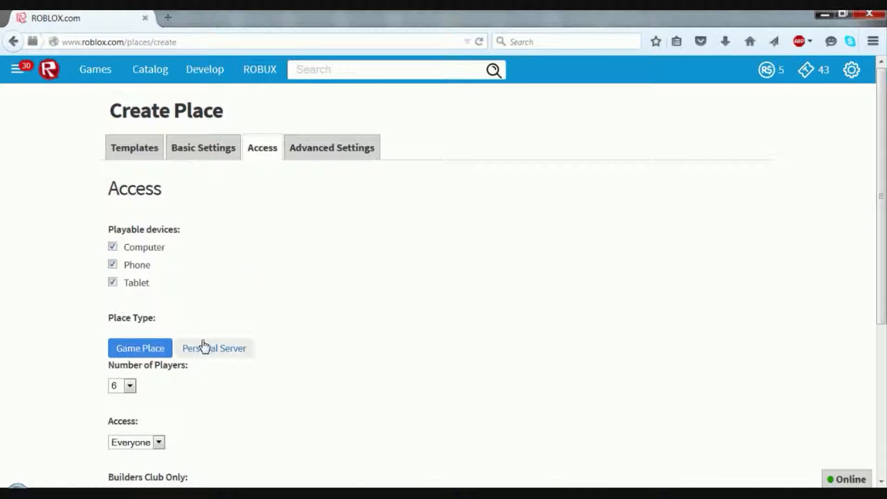
scroll(194, 360, down, 2)
scroll(189, 360, down, 2)
scroll(188, 360, up, 4)
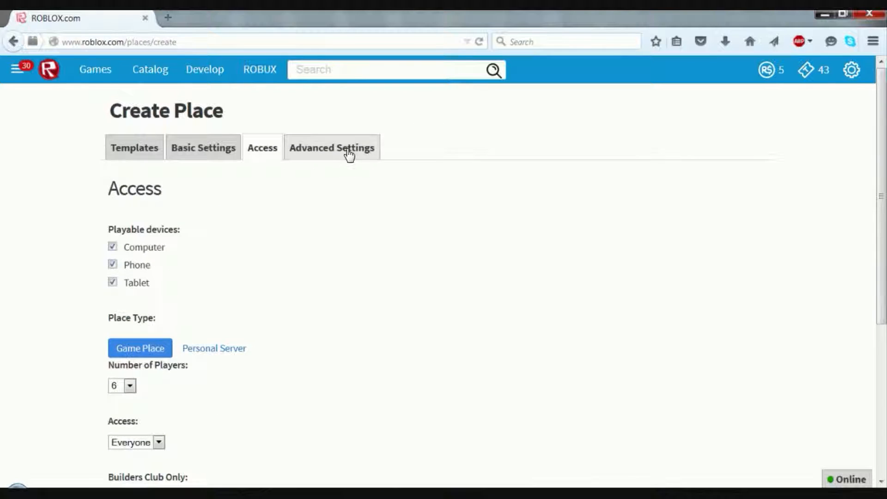
click(348, 150)
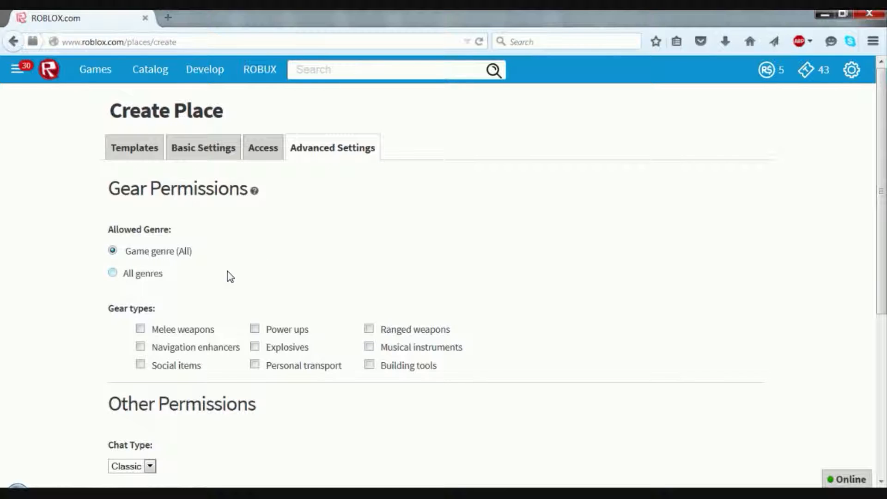
scroll(205, 298, down, 3)
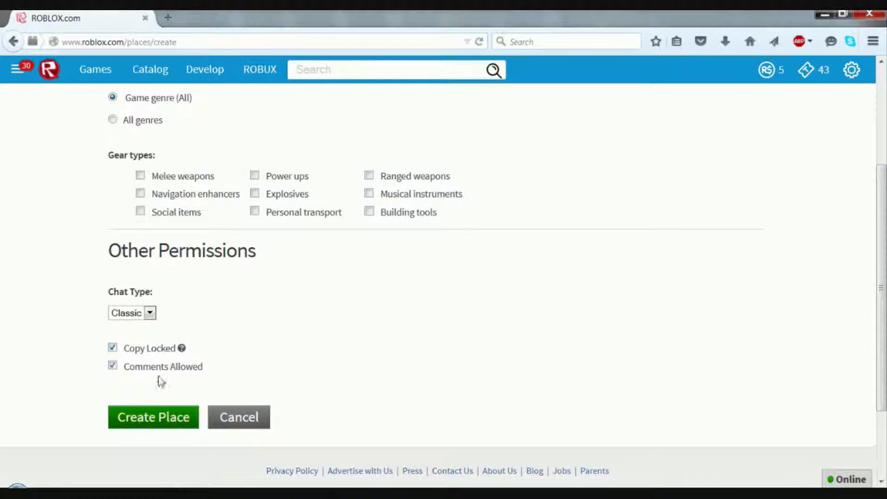
click(149, 313)
click(147, 345)
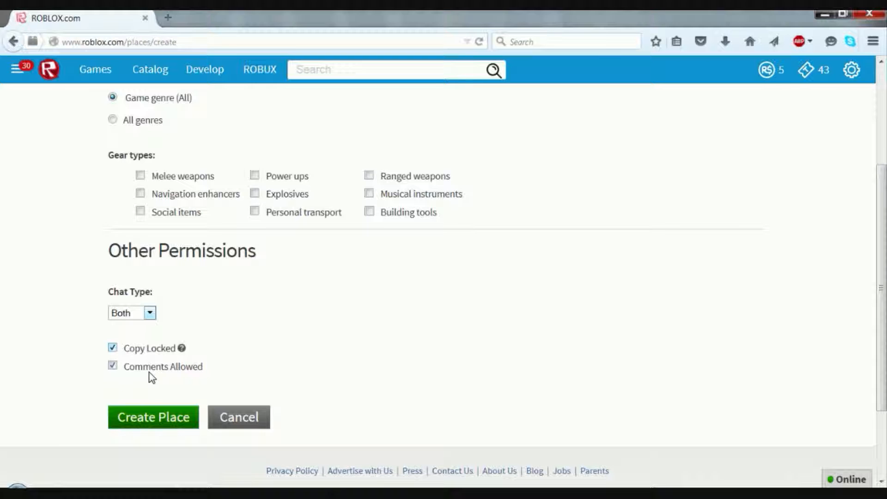
click(163, 419)
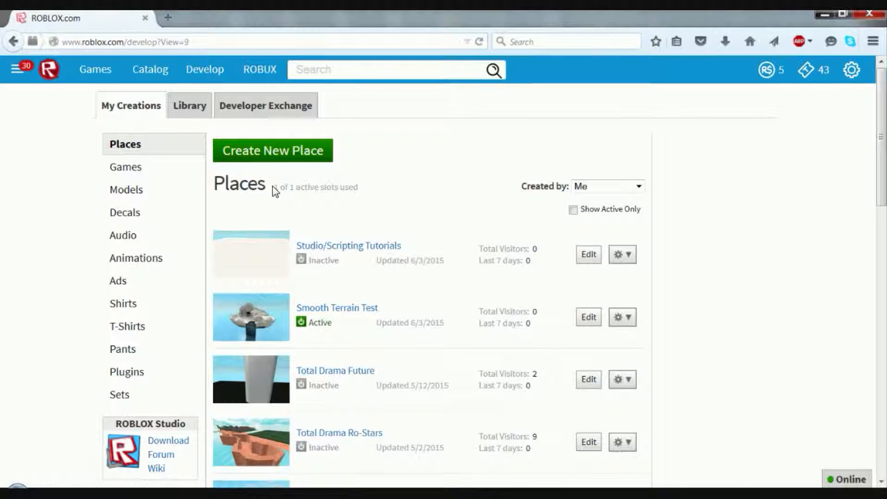
Deactivate Smooth Terrain Test, activate Studio/Scripting Tutorials instead and open it for editing in ROBLOX Studio
drag(291, 192, 340, 192)
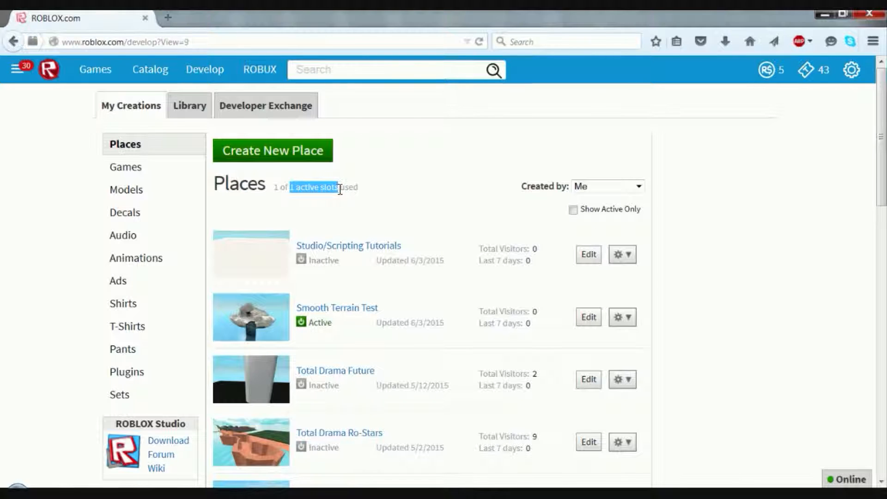
click(302, 322)
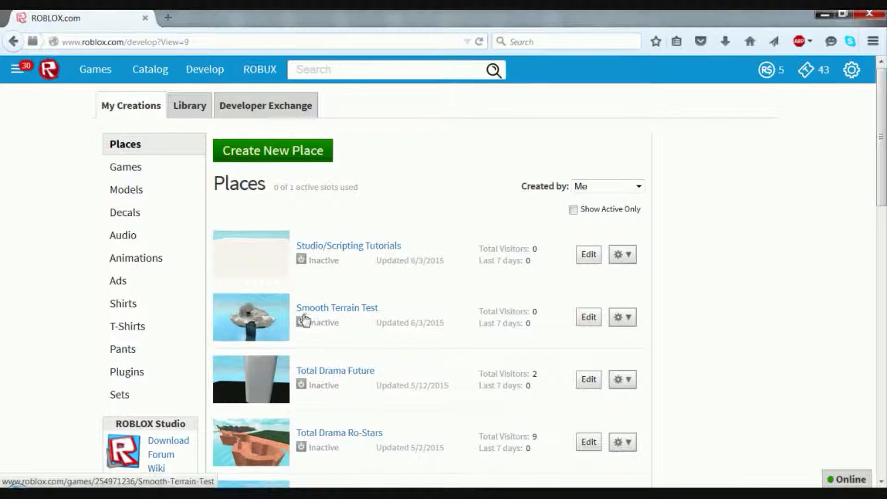
click(303, 261)
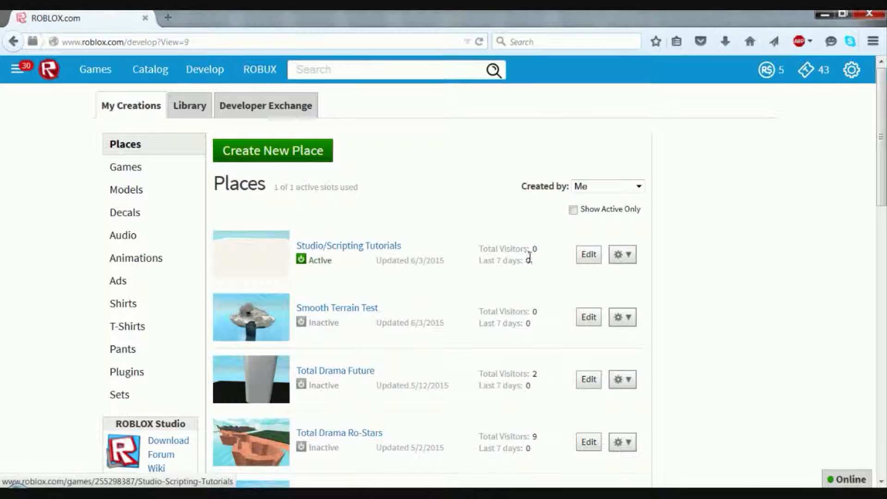
click(589, 255)
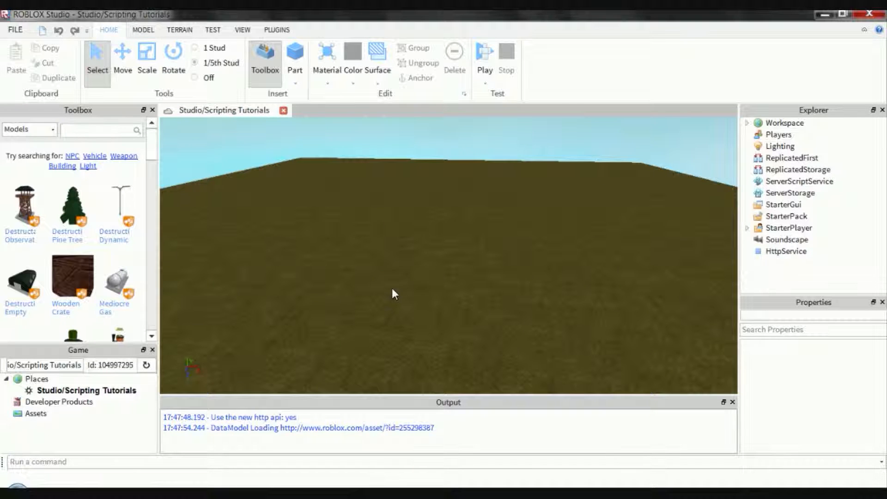
mouse_move(451, 246)
right_down()
mouse_move(443, 250)
mouse_move(443, 232)
mouse_move(451, 245)
right_up()
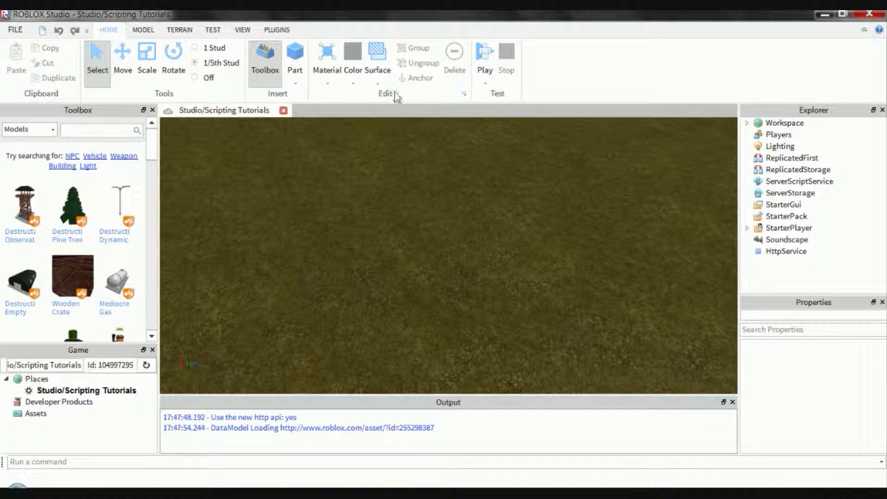
click(277, 30)
click(213, 30)
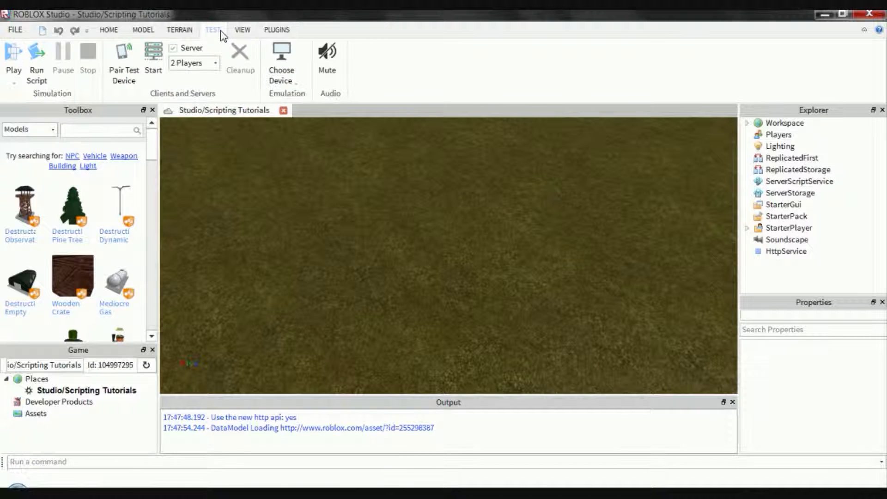
click(245, 32)
click(272, 31)
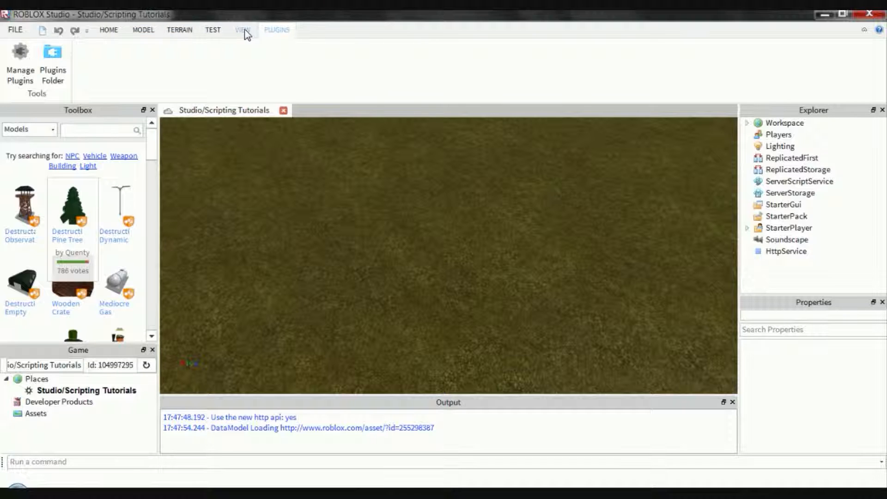
Open the Studio settings and examine every category from Lua through Task Scheduler
click(15, 30)
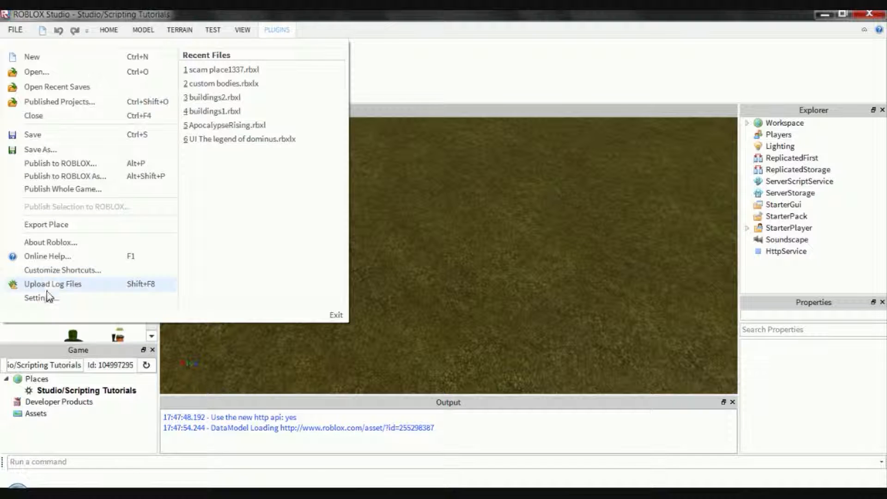
click(54, 300)
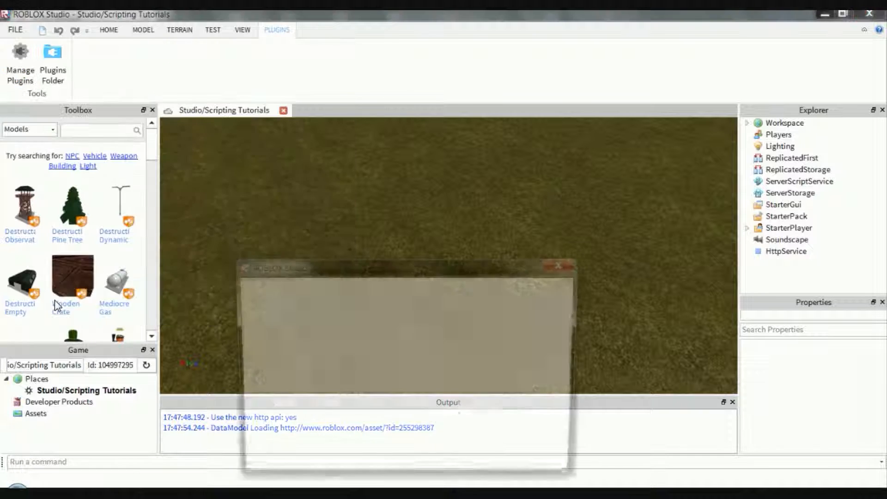
drag(378, 262, 420, 96)
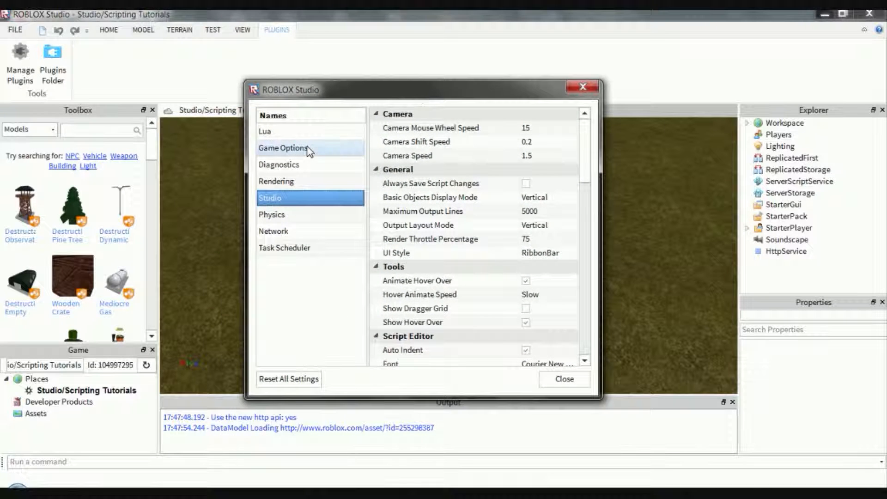
click(316, 130)
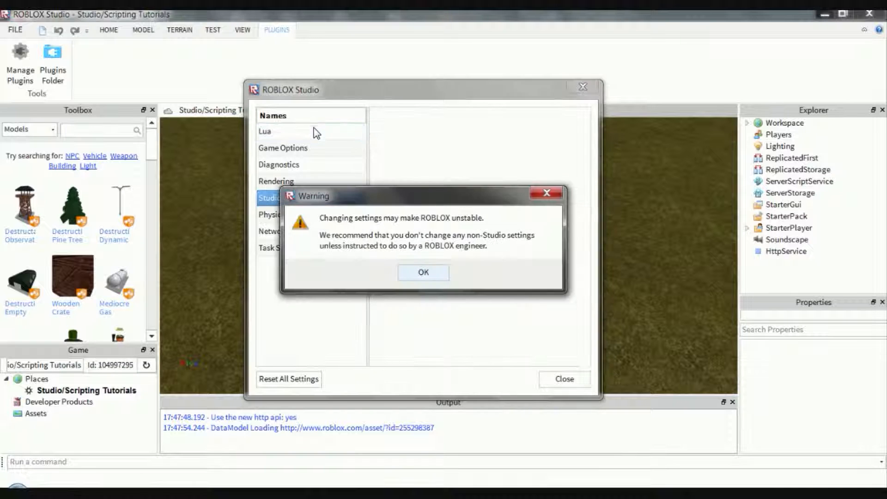
click(436, 275)
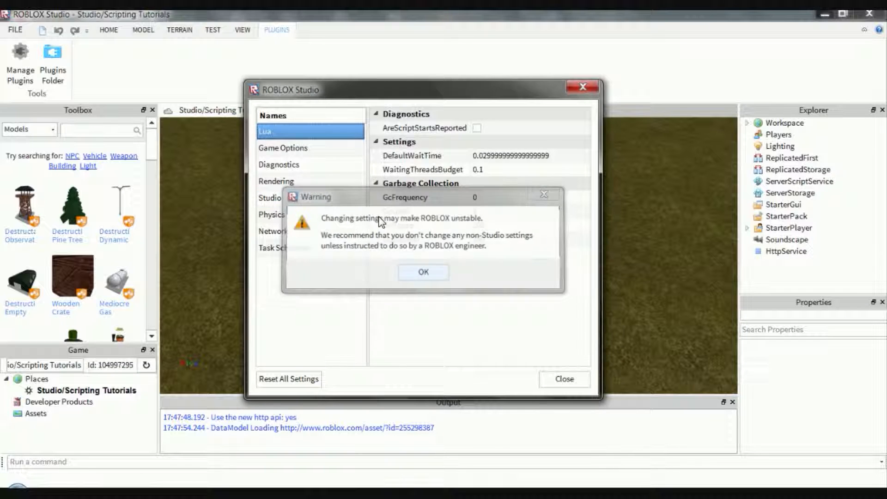
click(305, 148)
click(315, 167)
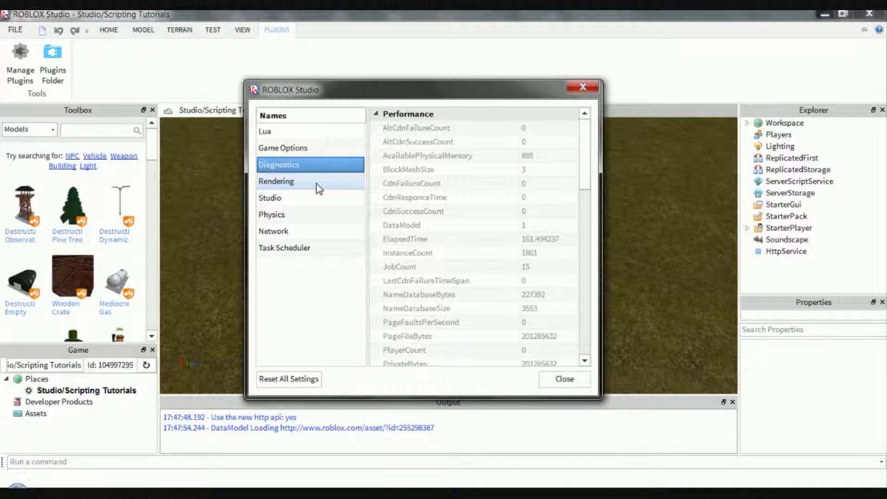
click(316, 183)
click(311, 199)
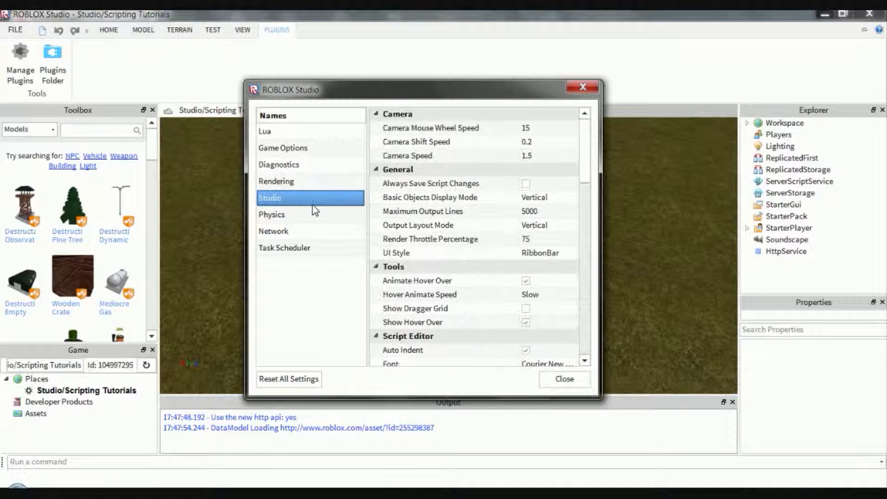
click(308, 215)
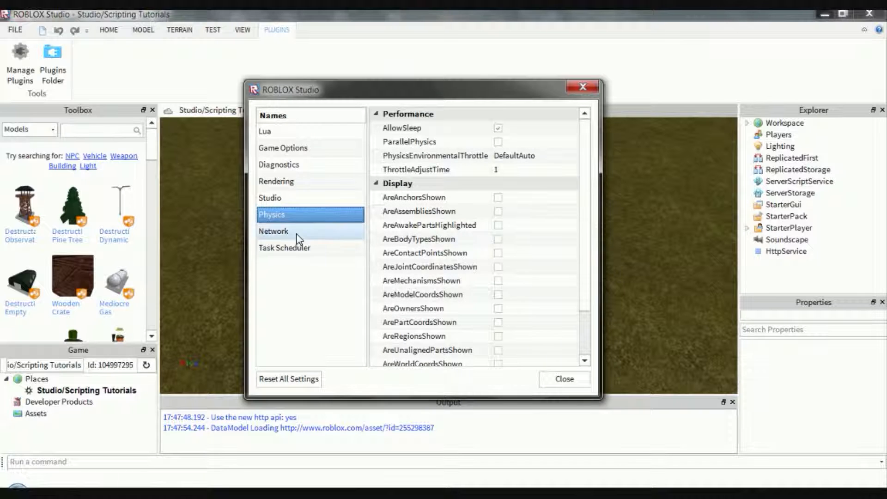
click(298, 233)
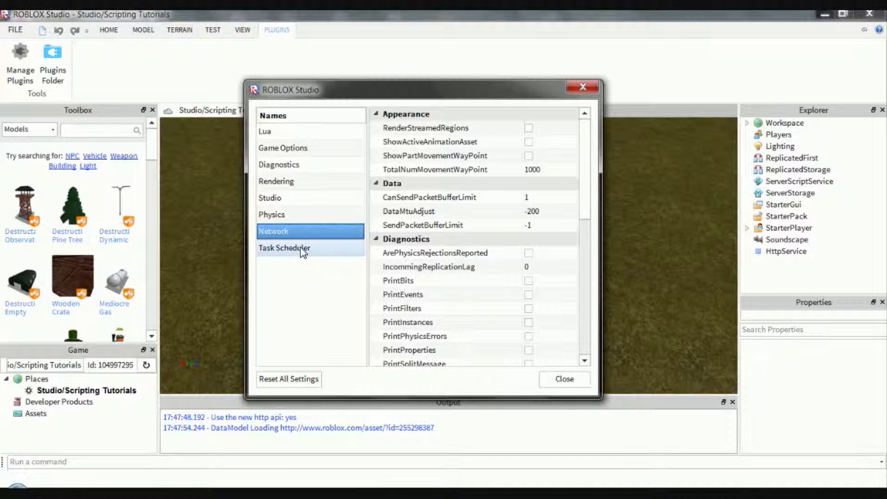
click(298, 248)
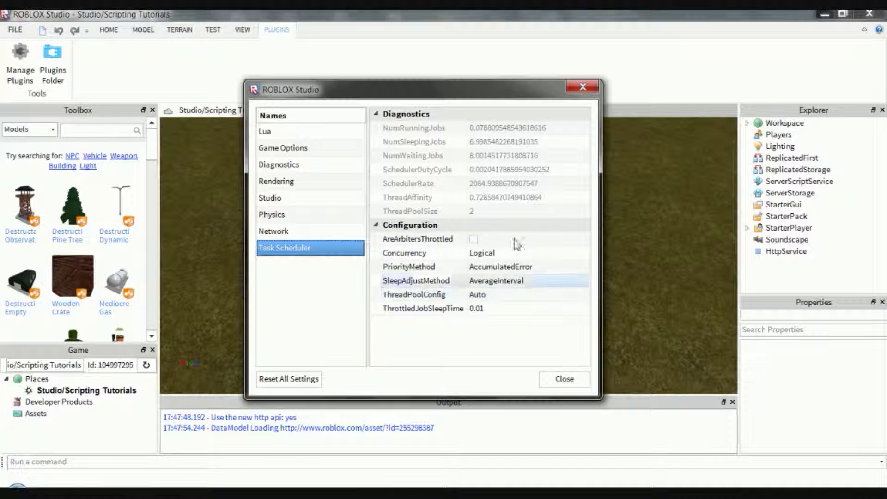
Look back through the settings categories from Network up to Lua
click(331, 230)
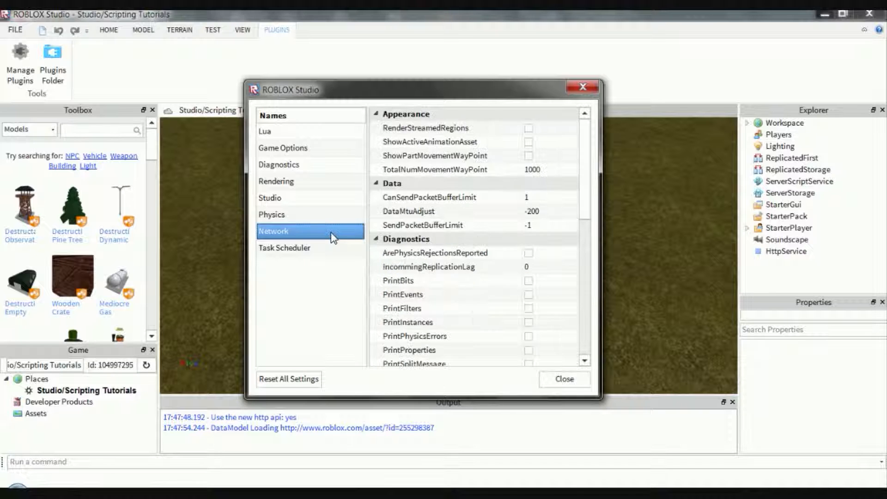
click(317, 216)
click(323, 203)
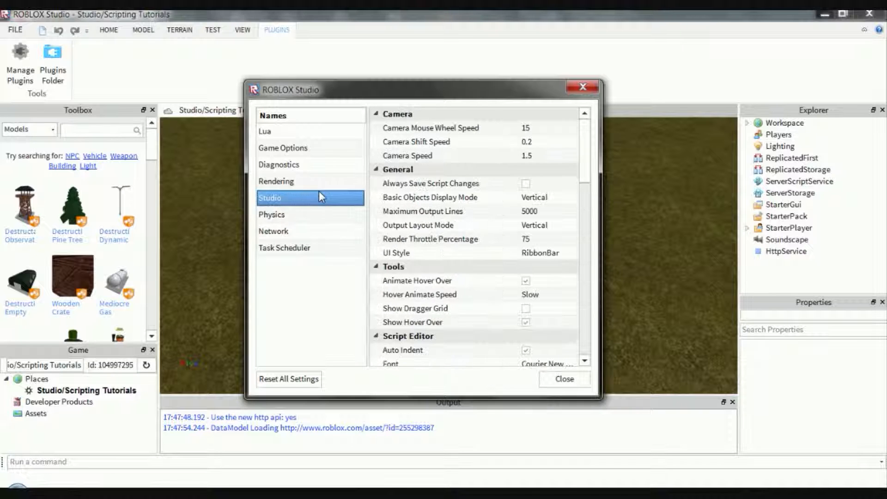
click(319, 182)
click(317, 148)
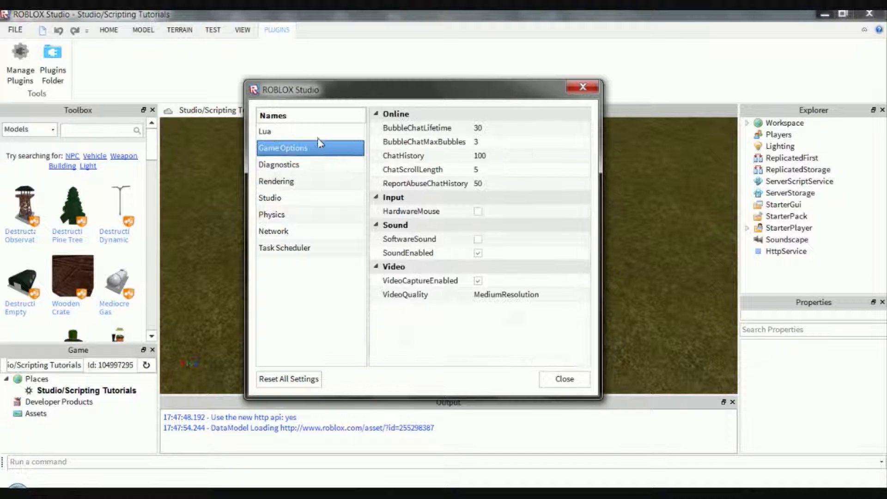
click(317, 132)
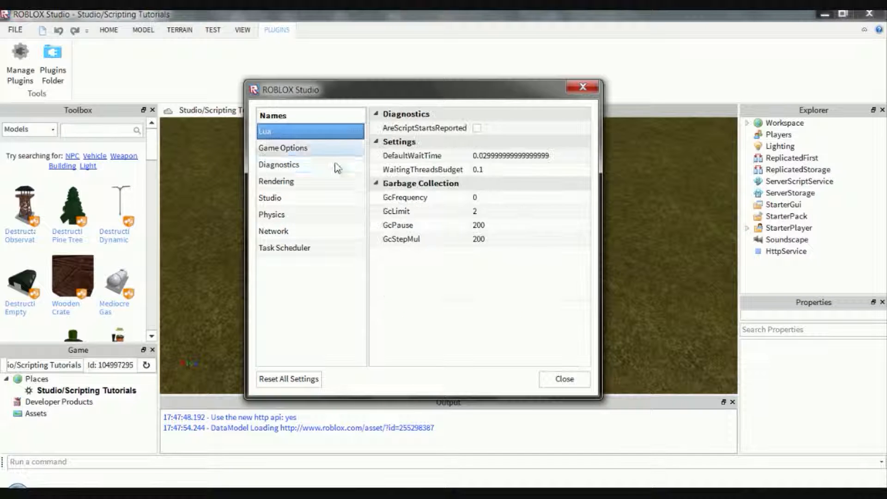
Close the Studio settings and insert a part on the flat terrain
click(582, 86)
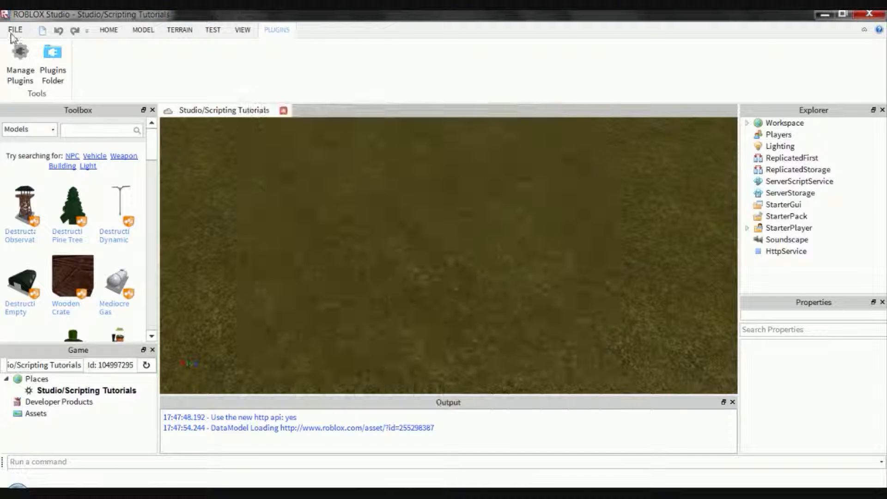
click(110, 32)
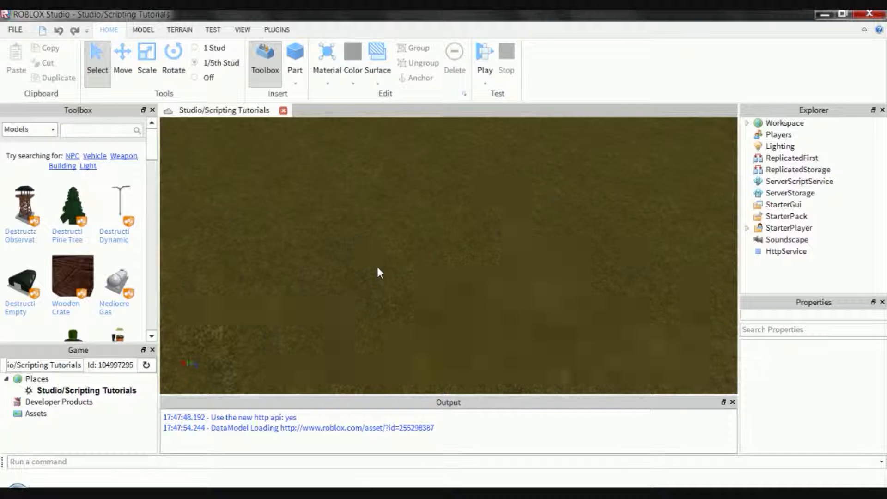
right_drag(377, 267, 378, 269)
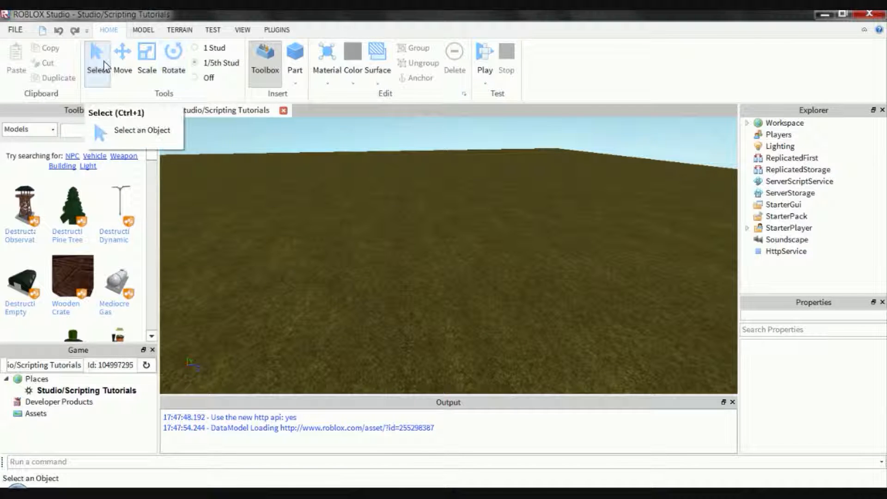
right_click(437, 249)
click(482, 461)
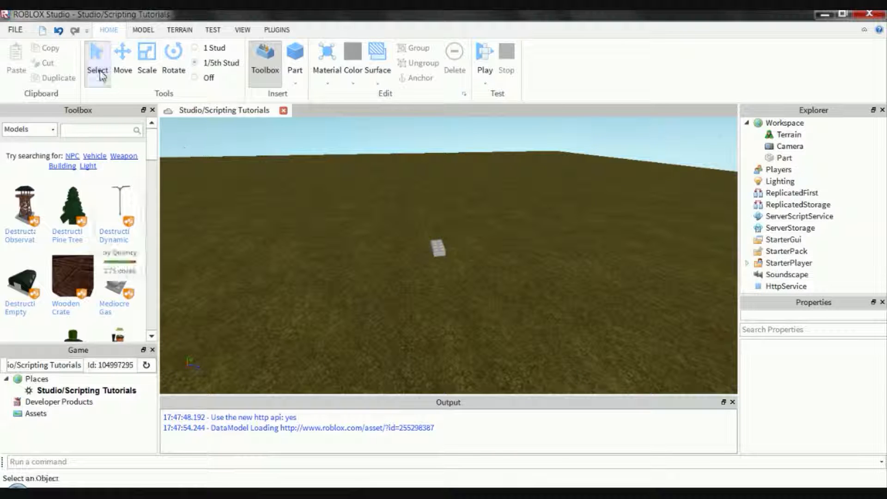
Select the new part and shift it along two of its horizontal axes with the Move tool
click(444, 251)
click(123, 62)
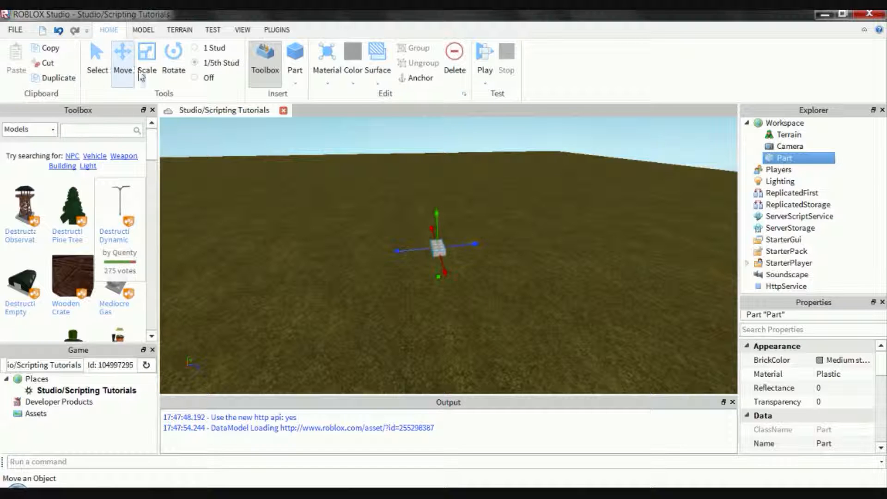
drag(479, 244, 449, 237)
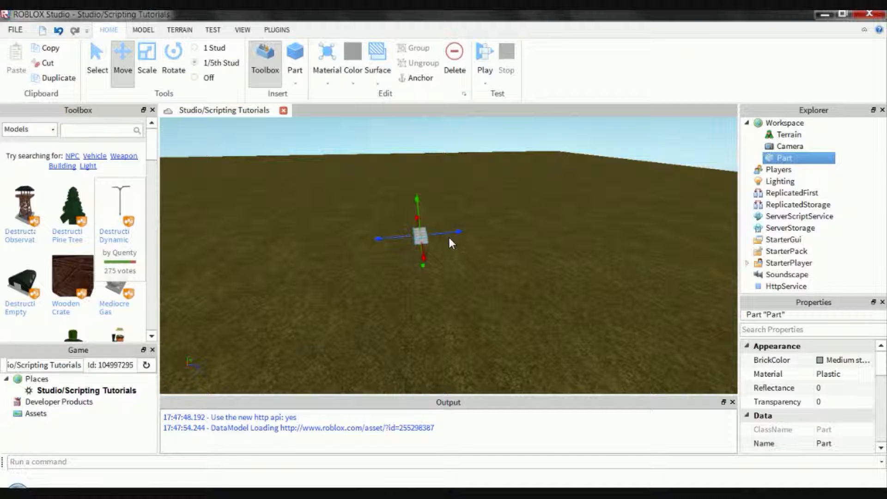
drag(426, 259, 488, 194)
Try making the part longer and taller with the Scale tool, and undo both size changes
click(147, 62)
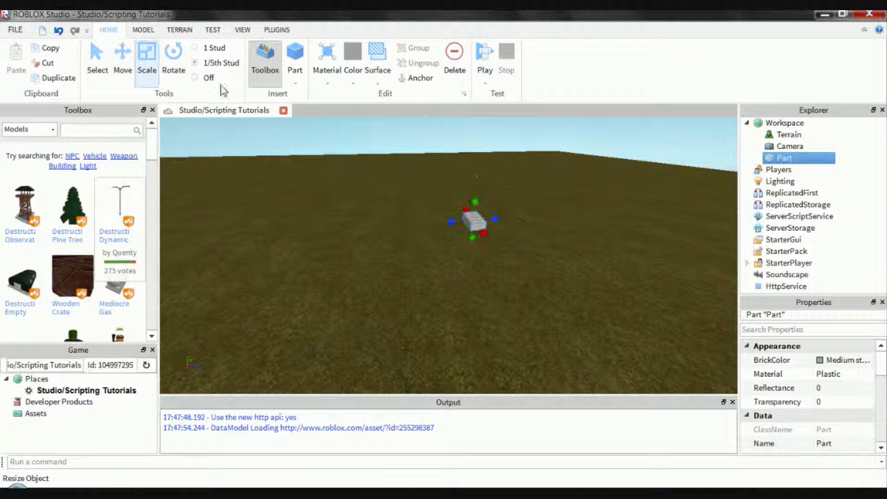
drag(501, 223, 548, 219)
mouse_move(501, 202)
mouse_down()
mouse_move(503, 168)
mouse_move(503, 199)
mouse_move(503, 190)
mouse_up()
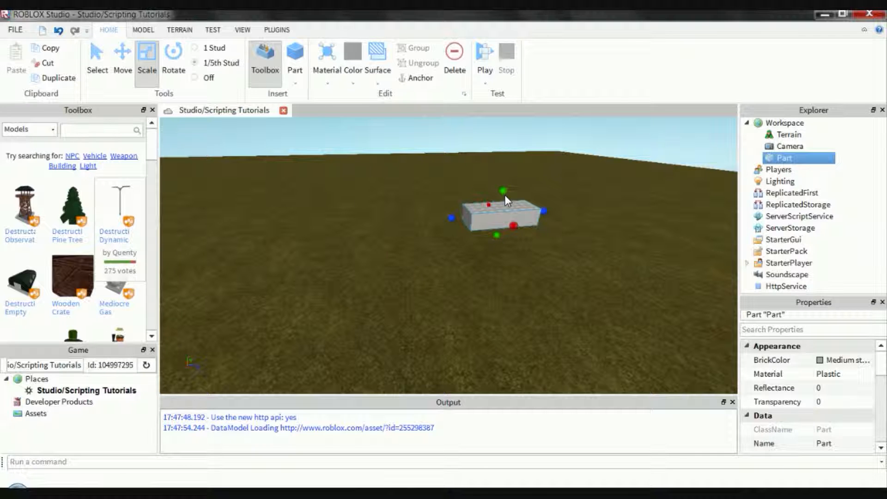
key(ctrl+z)
key(ctrl+z)
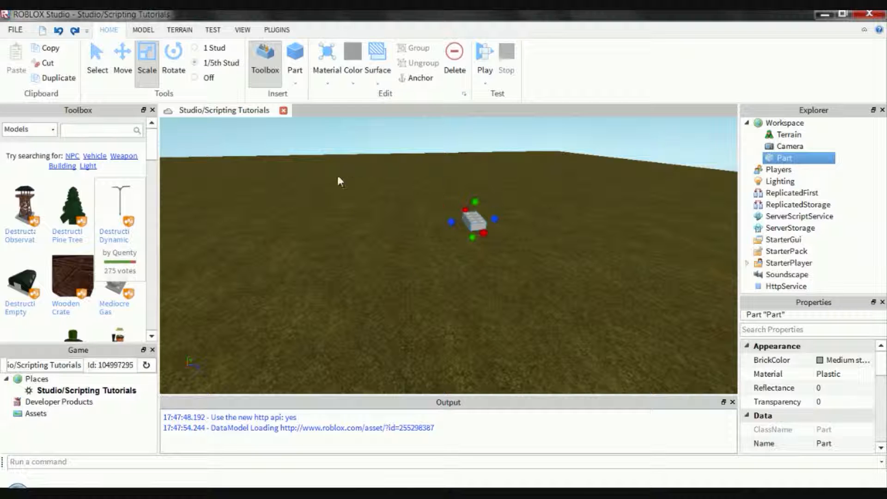
Try turning the part with the Rotate tool and undo the rotation
click(173, 63)
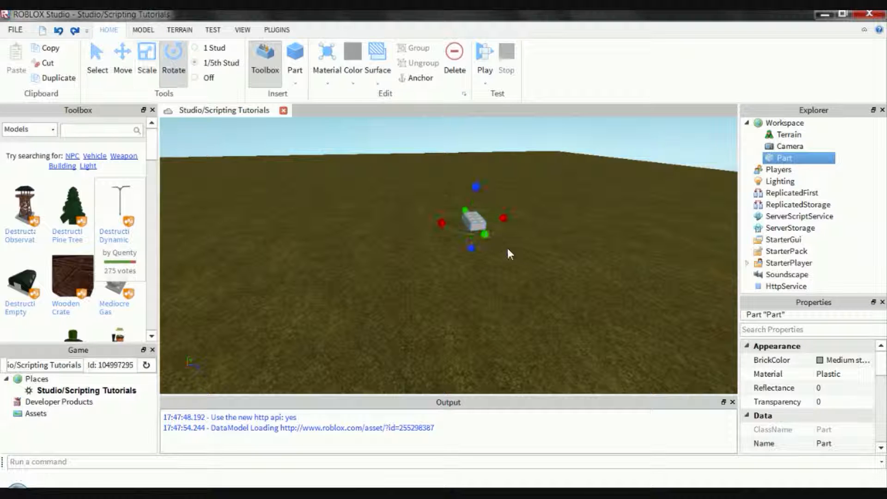
drag(484, 234, 517, 259)
key(ctrl+z)
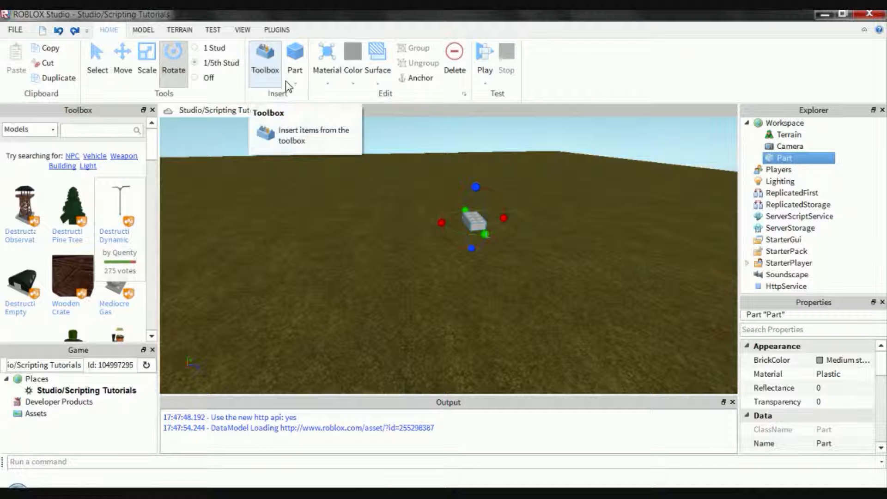
Hide the Toolbox, float the Game panel and dock it back in its place
click(270, 82)
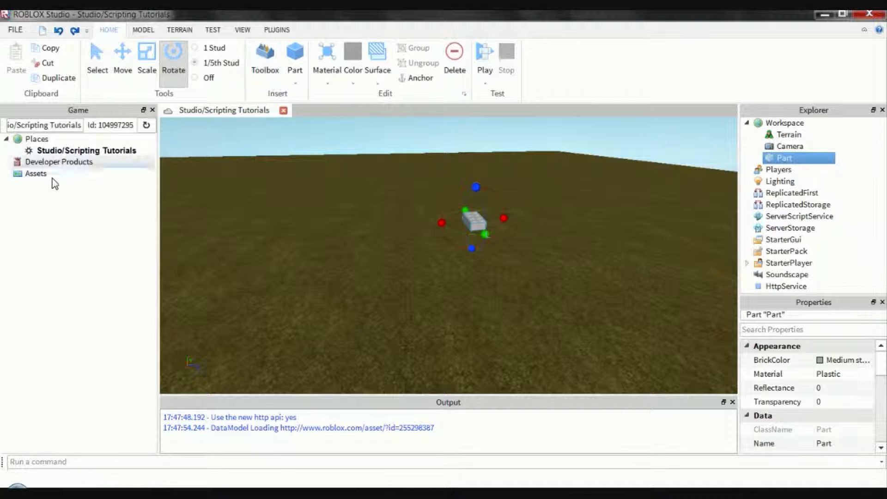
click(41, 153)
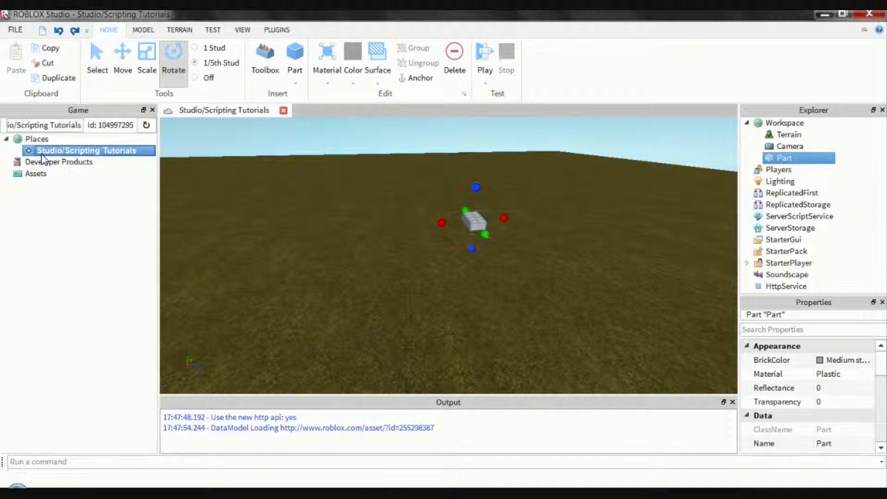
drag(136, 113, 86, 135)
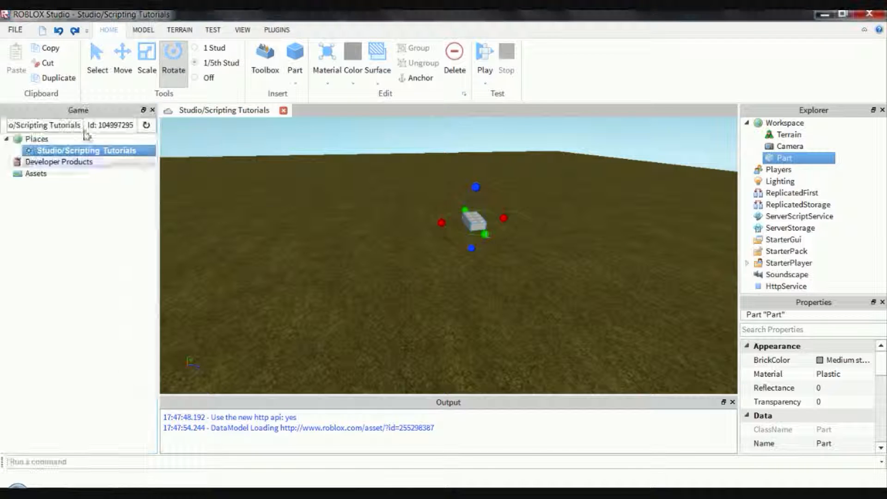
click(143, 111)
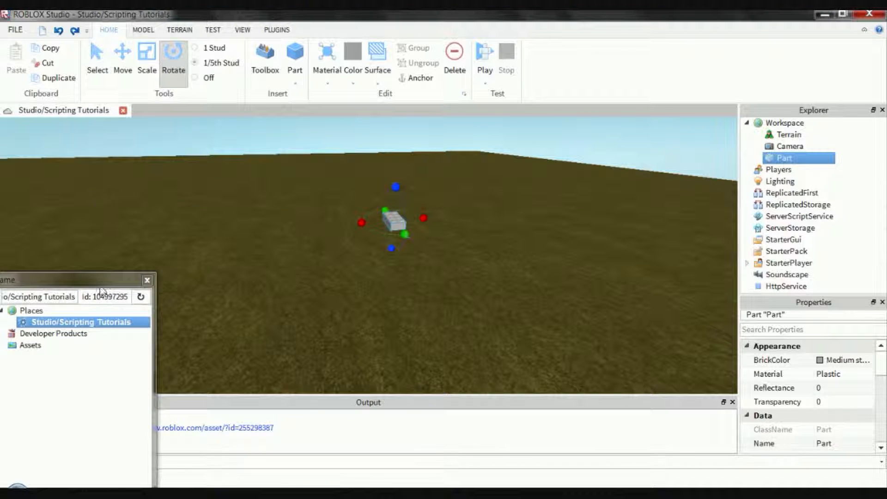
drag(100, 287, 10, 155)
Show the Toolbox again and dock it above the Game panel, keeping its Models category
click(265, 60)
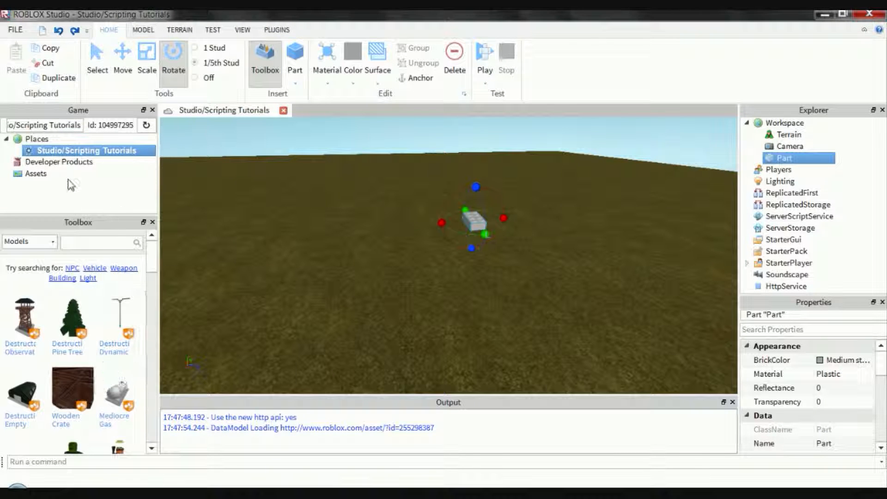
drag(99, 226, 89, 121)
mouse_move(154, 145)
mouse_down()
mouse_move(155, 193)
mouse_move(153, 129)
mouse_up()
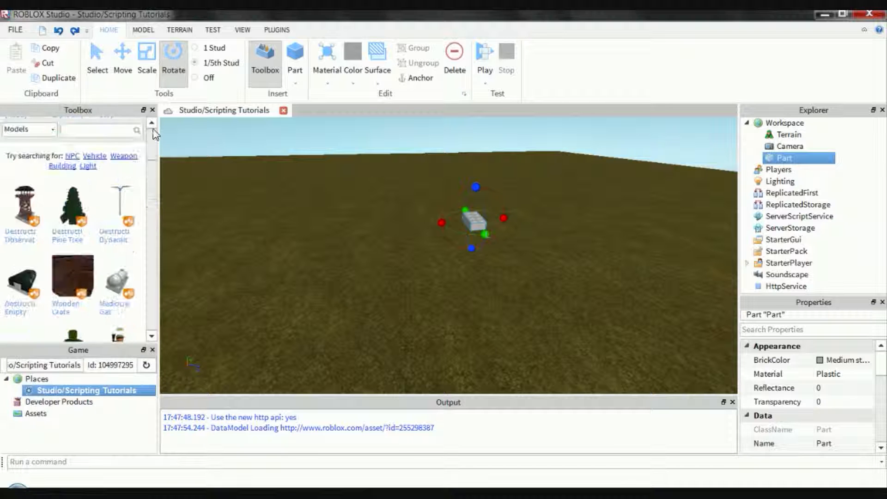
click(45, 132)
click(293, 144)
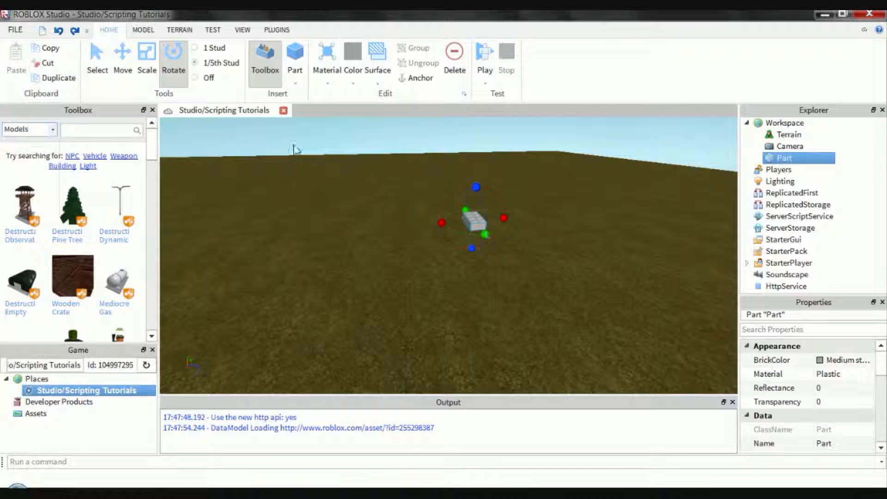
Try inserting a second part, undo it and focus the view on the original part
click(295, 62)
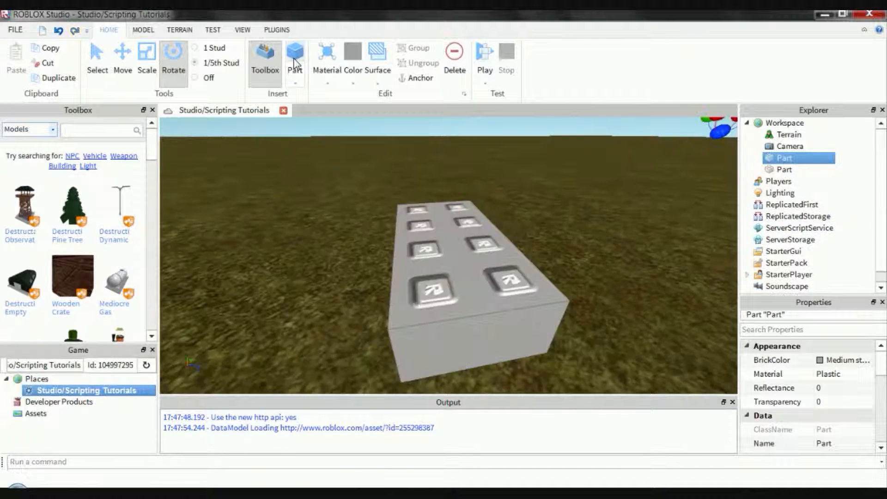
scroll(491, 179, down, 10)
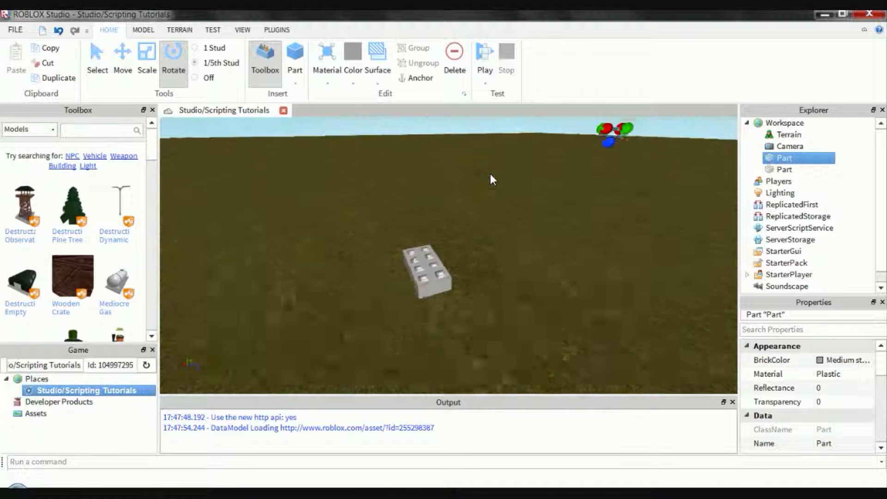
key(ctrl+z)
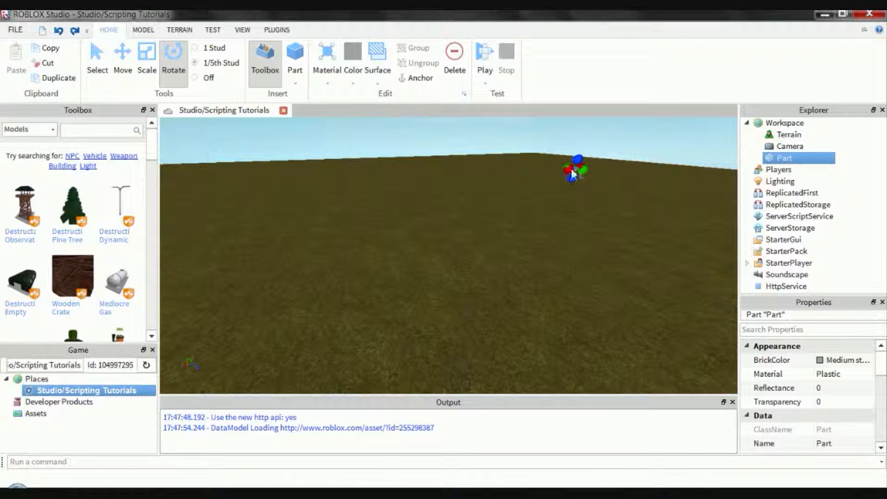
key(f)
right_drag(549, 203, 550, 200)
Examine the available part shapes and the list of materials without choosing any
click(296, 85)
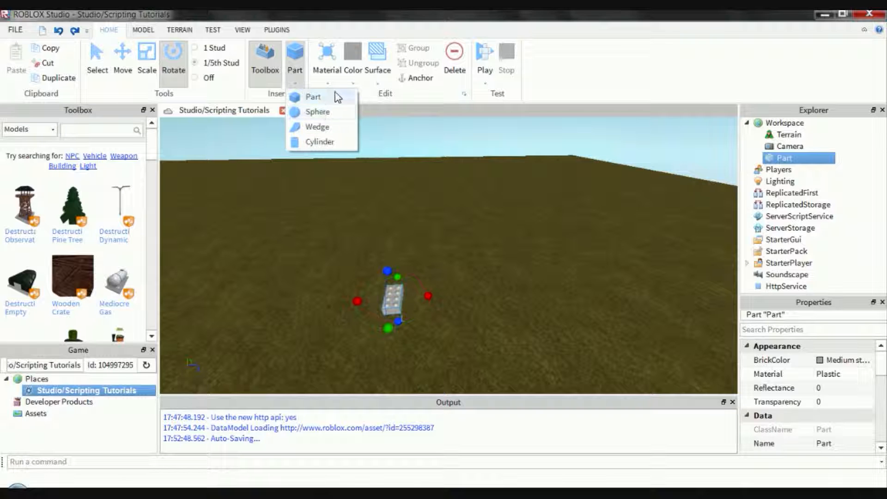
click(392, 27)
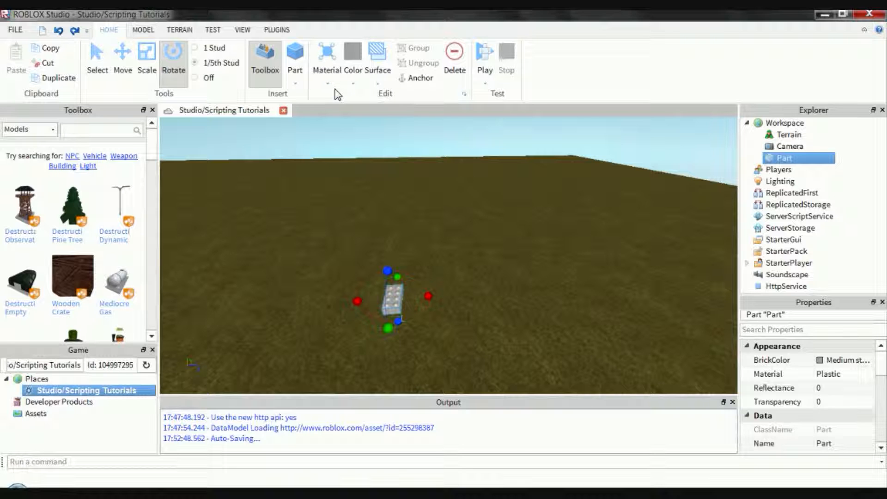
click(324, 83)
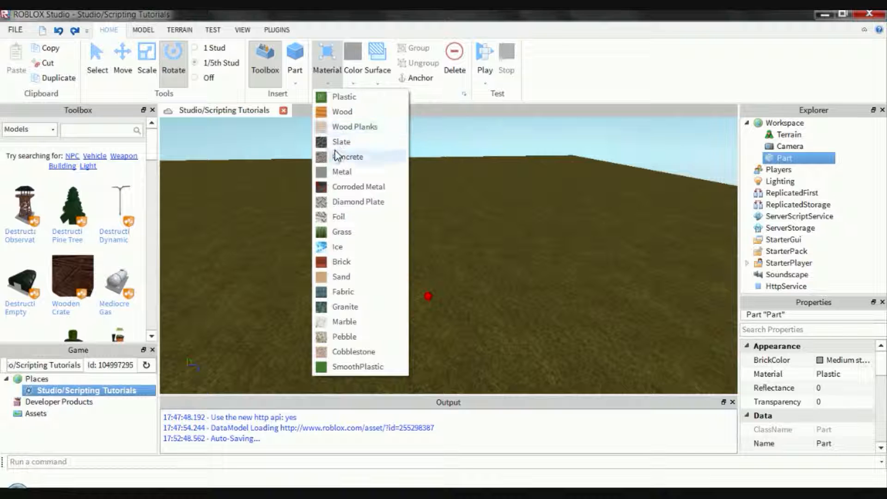
click(402, 34)
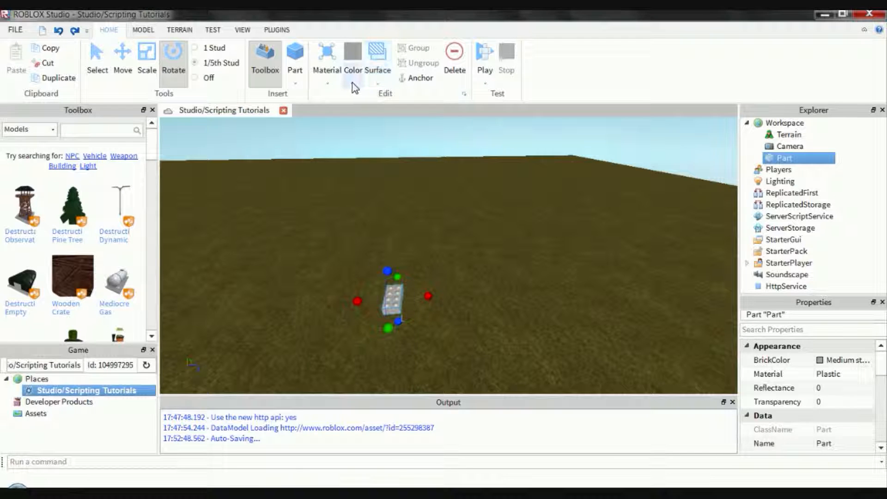
Color the selected part Navy blue and set its material to Granite
click(354, 85)
click(439, 221)
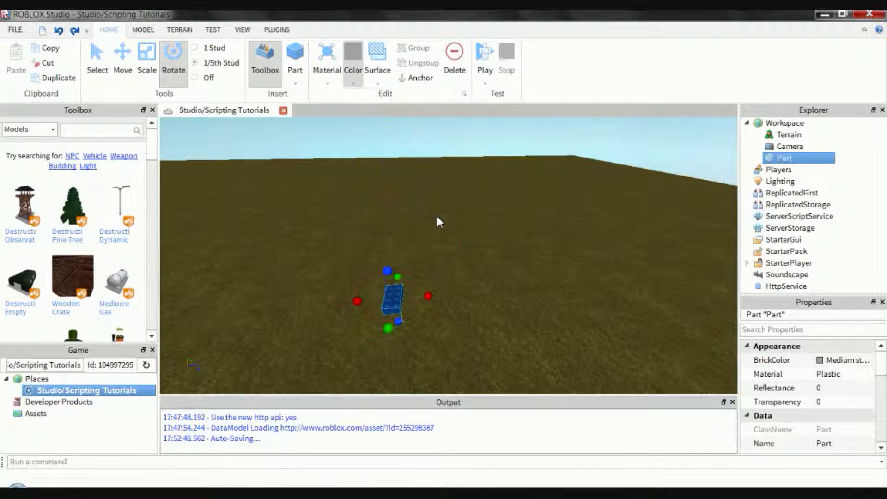
click(329, 82)
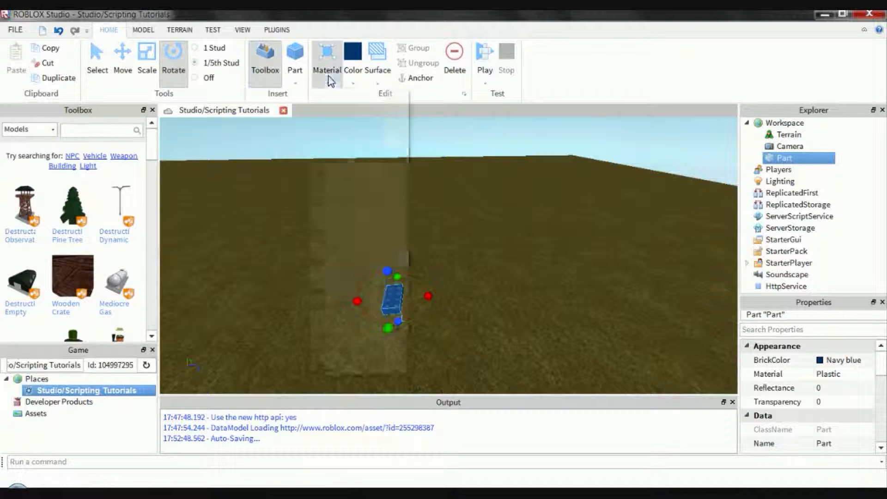
click(357, 307)
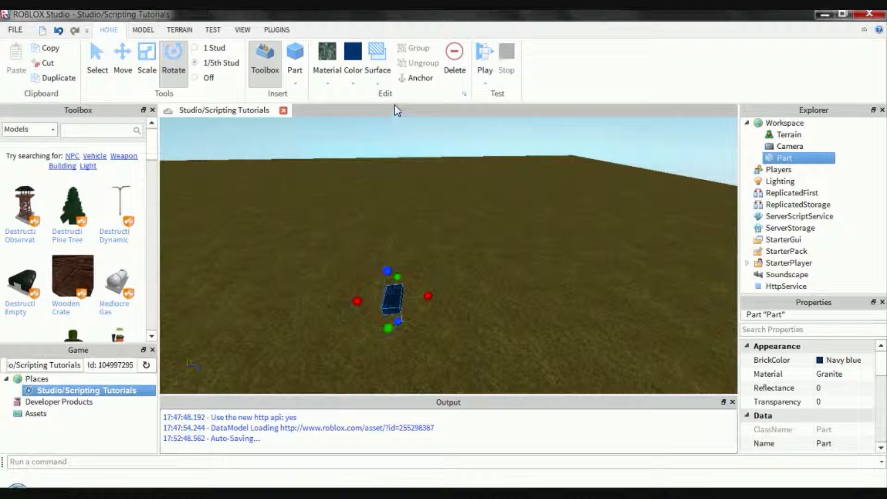
Apply a Motor surface to the top of the navy blue part and review the other surface types
click(378, 83)
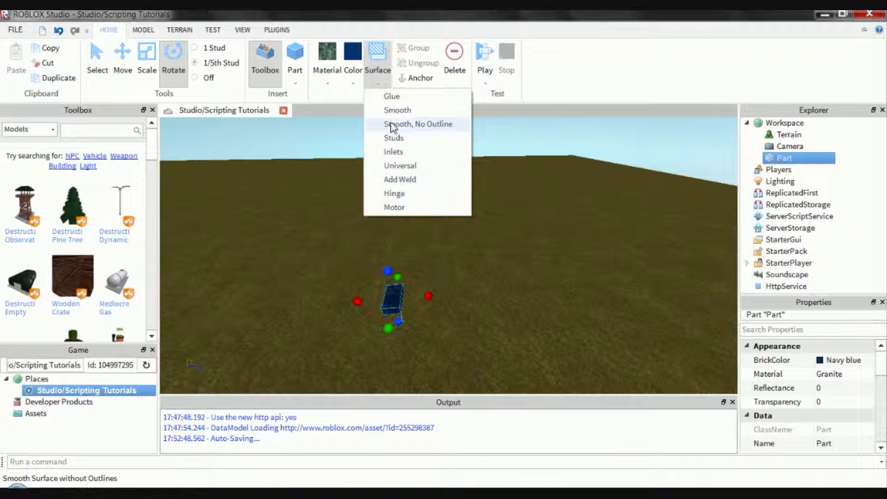
click(405, 206)
click(391, 299)
mouse_move(489, 296)
right_down()
mouse_move(505, 283)
mouse_move(499, 292)
right_up()
scroll(505, 283, up, 3)
scroll(499, 292, down, 5)
click(376, 62)
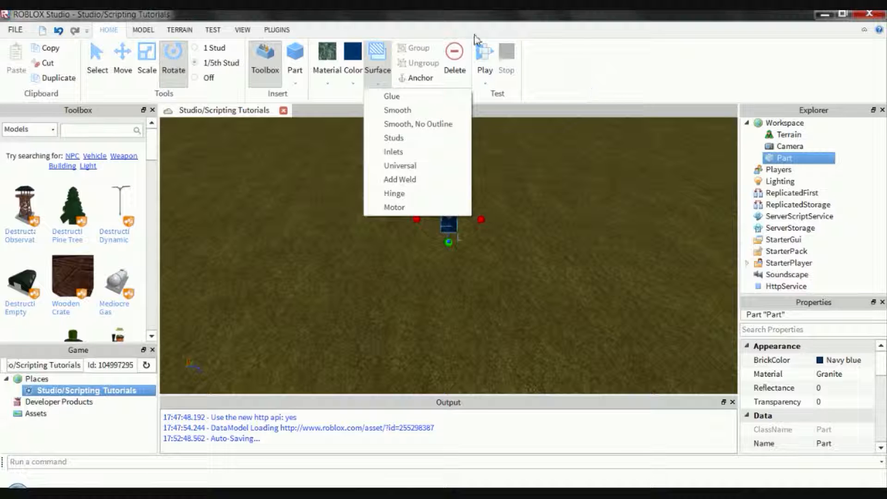
click(481, 12)
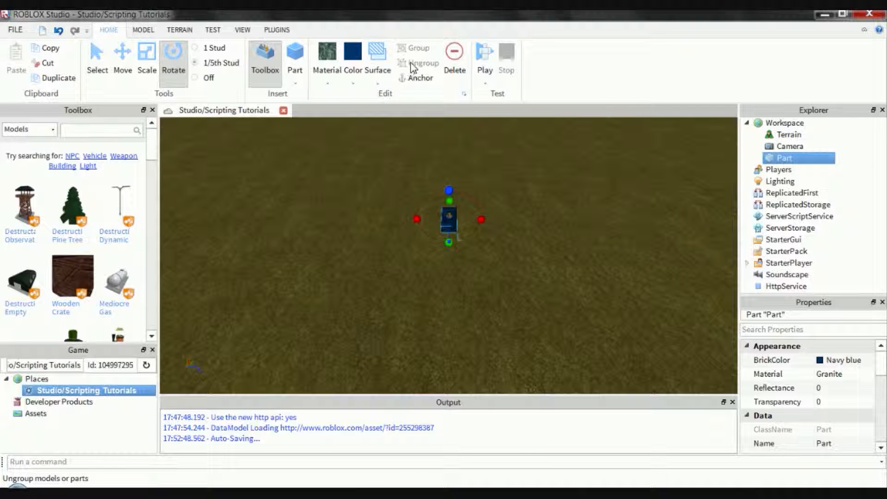
Insert a second part close beside the one with the motor surface and select both parts
right_click(507, 236)
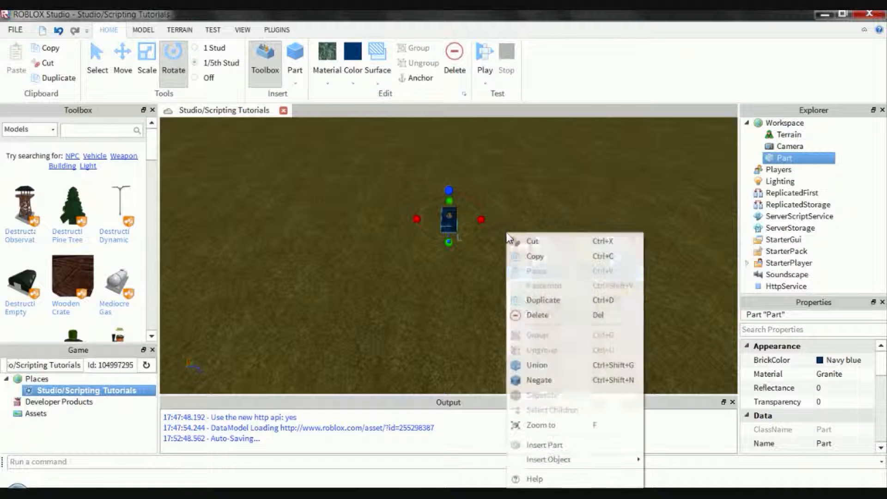
click(552, 445)
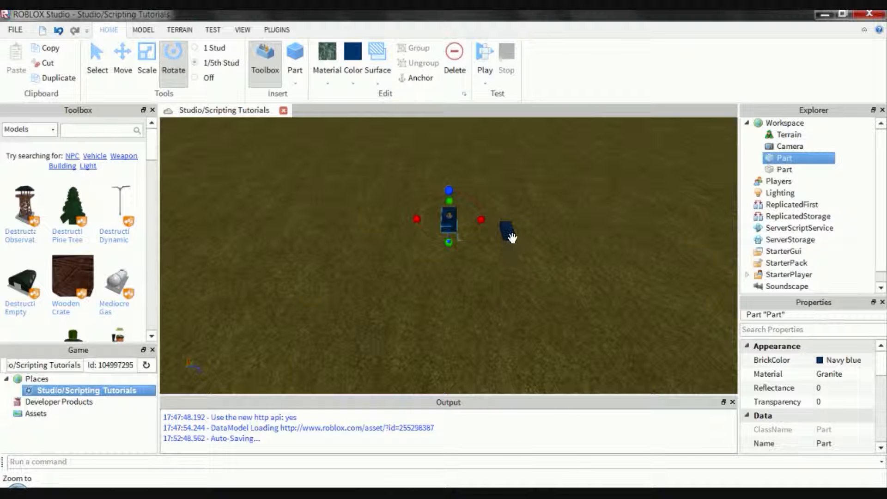
click(497, 231)
drag(498, 231, 474, 222)
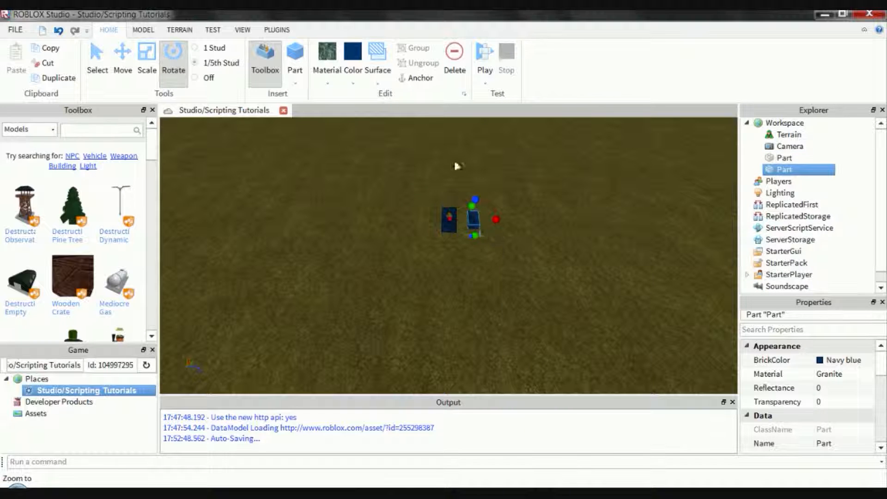
drag(388, 169, 518, 256)
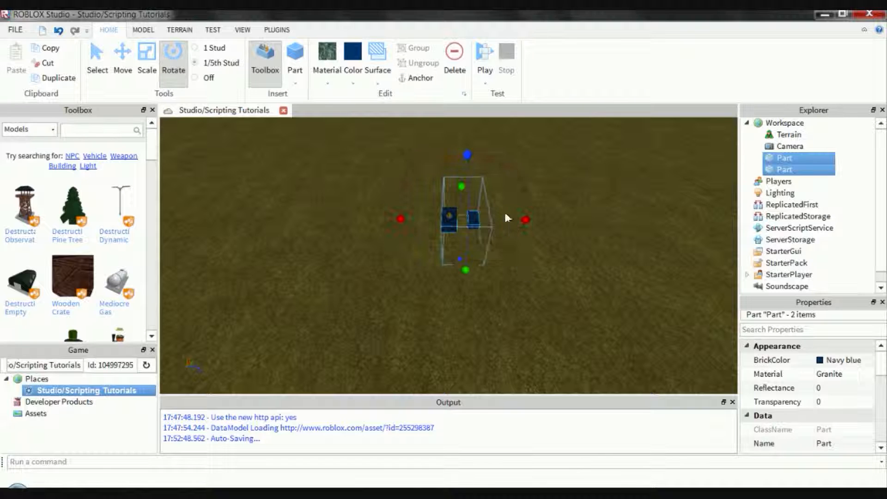
Group the two navy blue parts into a model, inspect it in the Workspace hierarchy, and ungroup it again
click(415, 48)
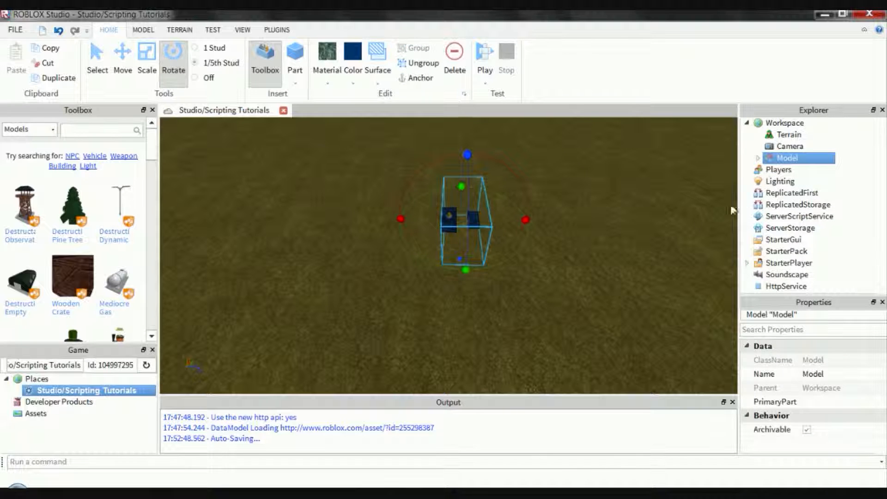
click(786, 159)
click(795, 124)
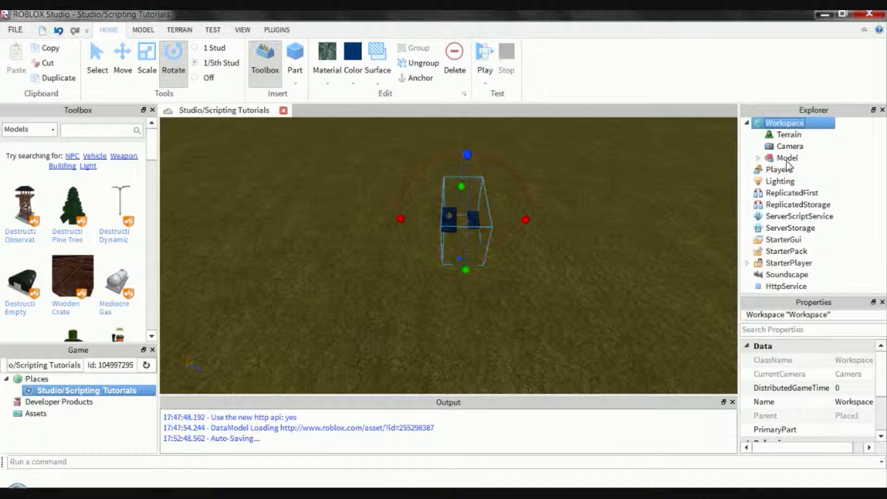
click(798, 158)
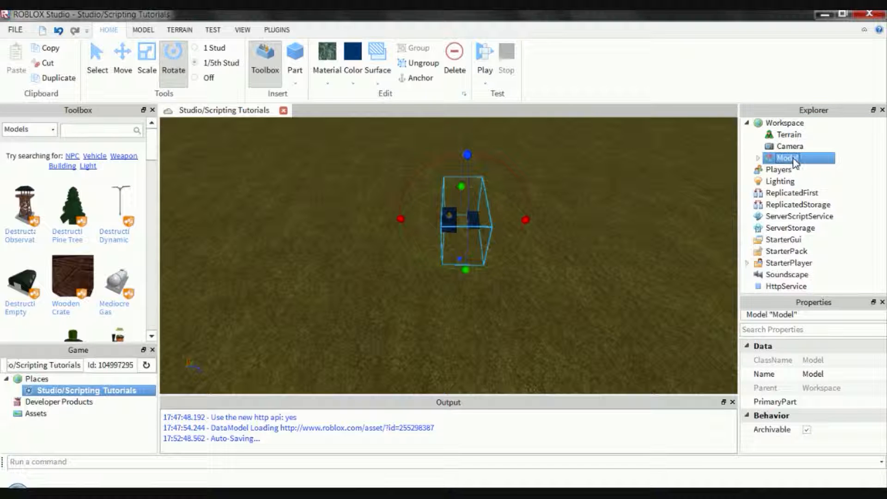
click(430, 65)
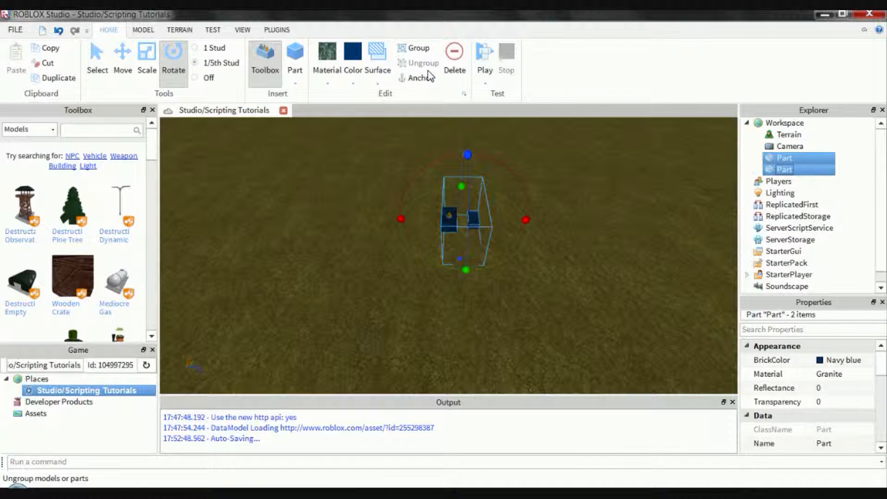
click(536, 298)
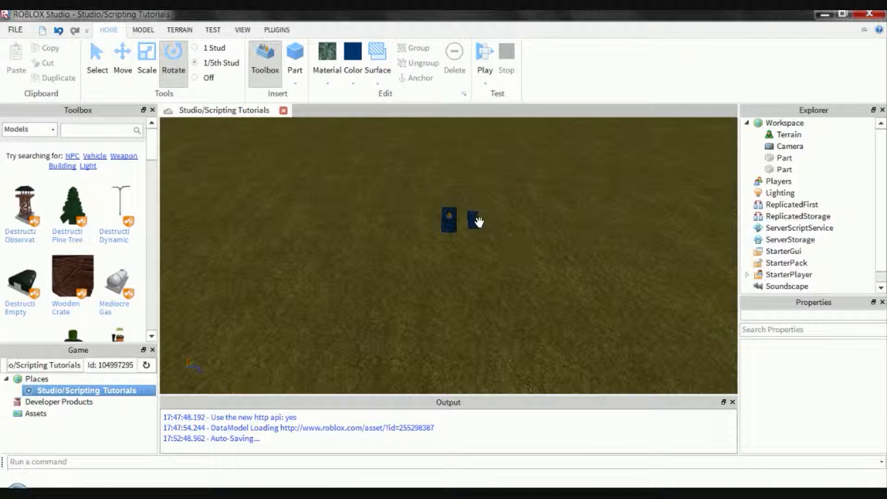
Inspect the smaller navy blue part up close, select both parts together and anchor them
click(473, 220)
key(f)
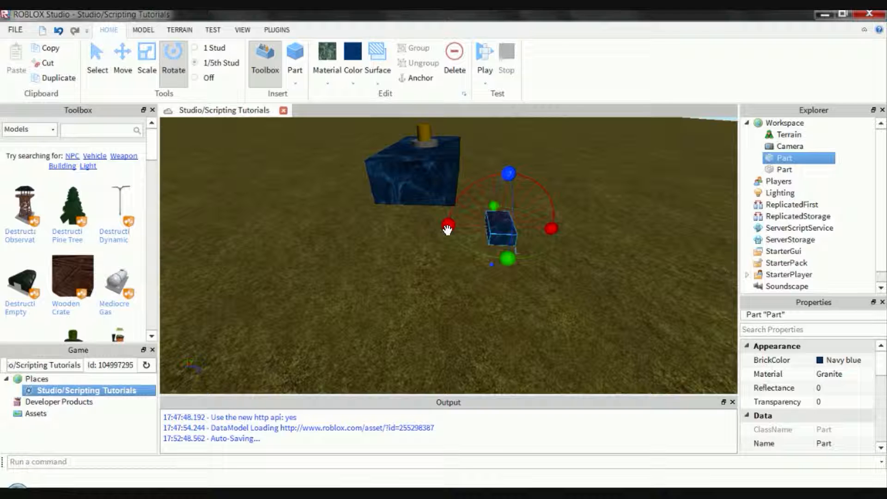
scroll(265, 224, down, 5)
drag(351, 168, 531, 266)
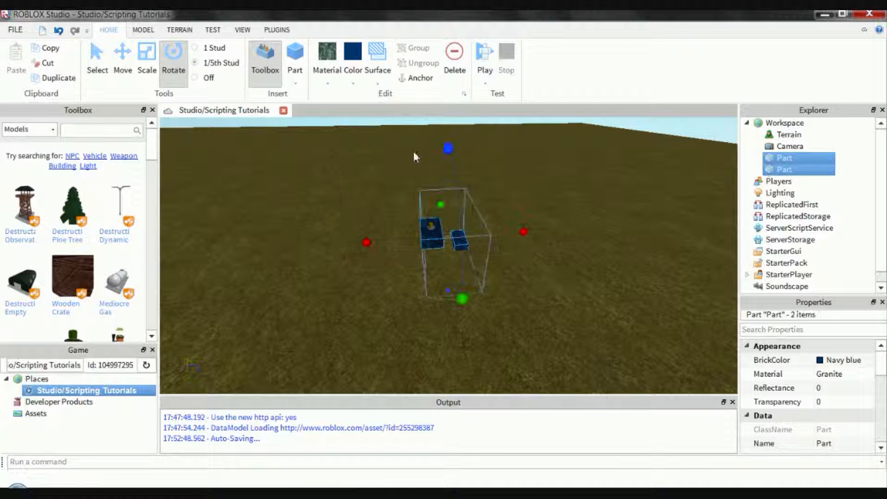
click(421, 78)
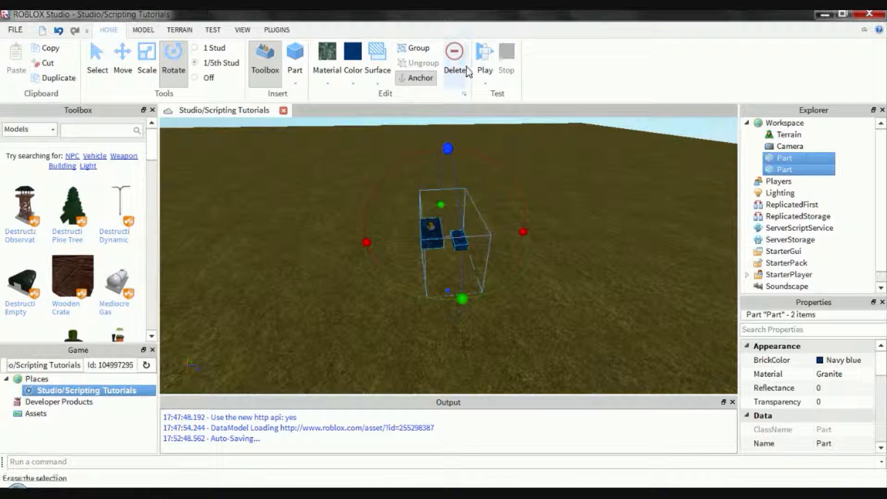
Delete both anchored parts, undo the deletion, and select only the smaller part in the Workspace hierarchy
click(454, 64)
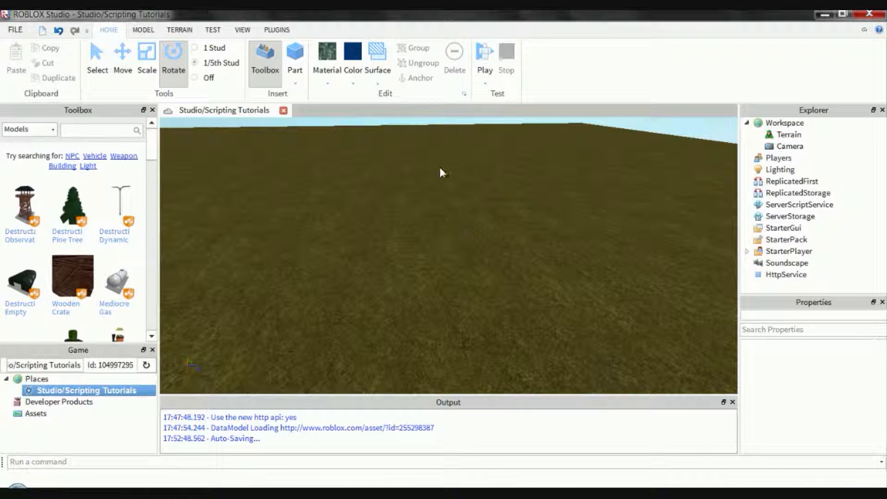
key(ctrl+z)
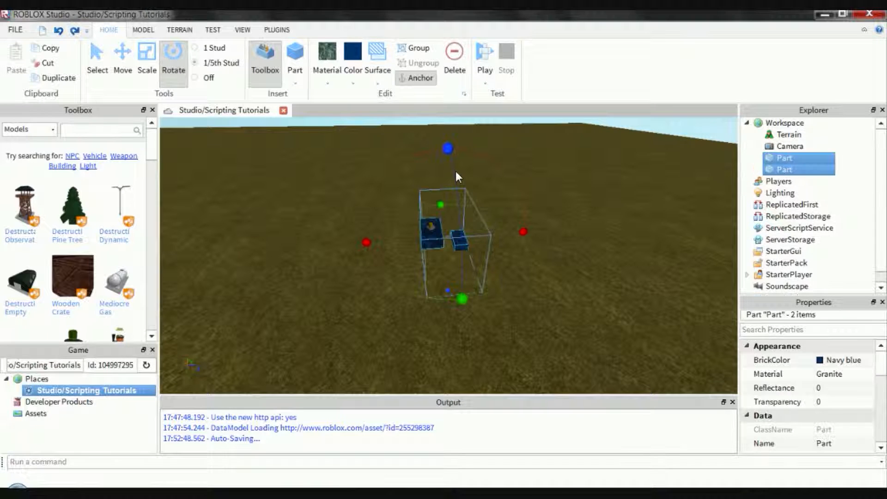
click(780, 182)
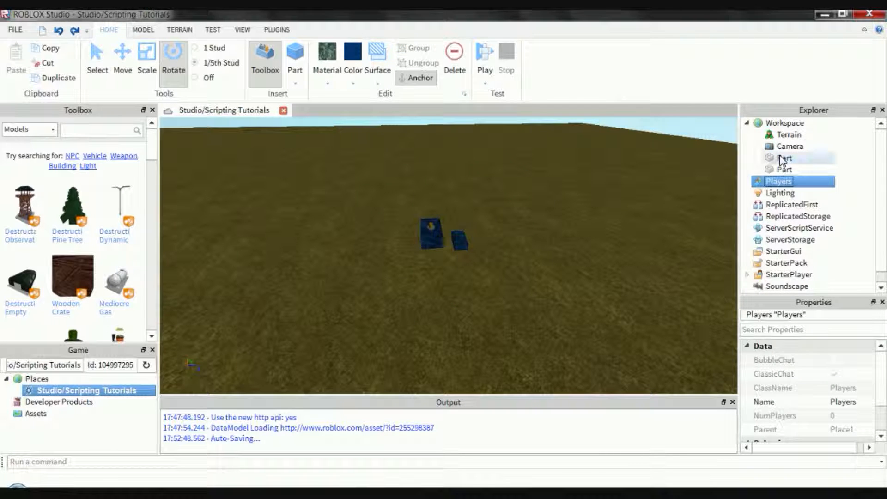
click(784, 158)
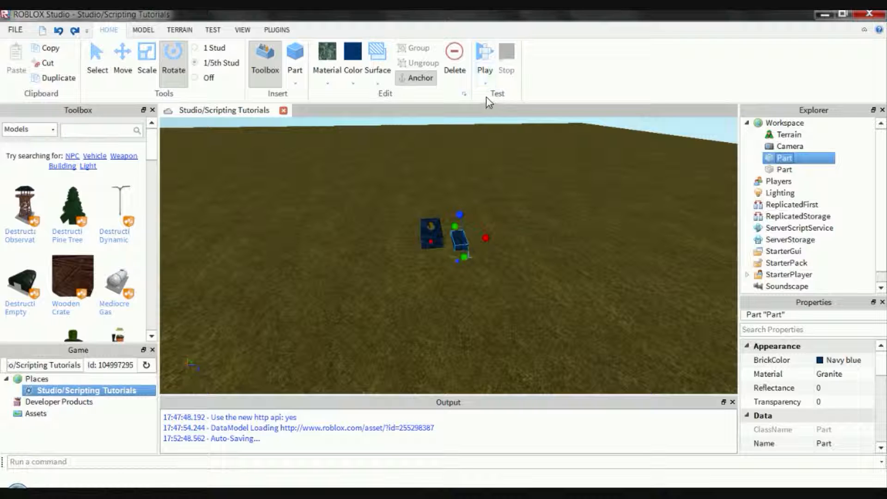
Review the Play testing options, the modeling tools and the list of effects without applying any
click(485, 83)
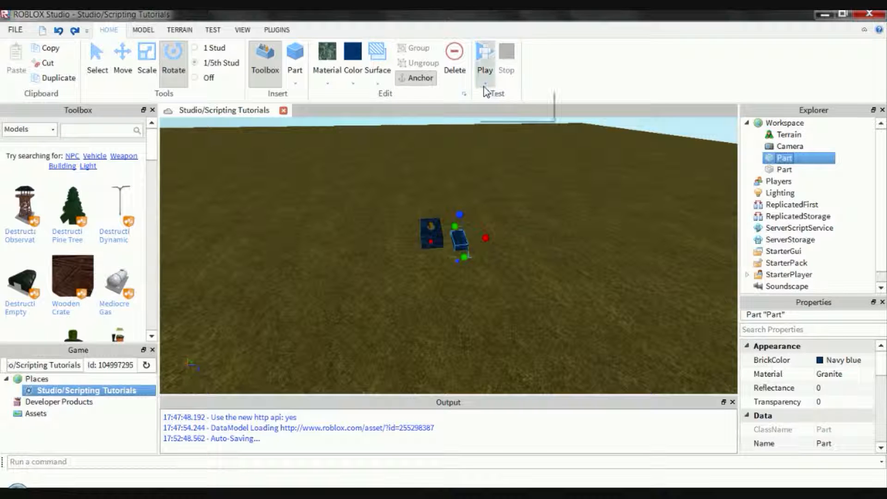
click(587, 81)
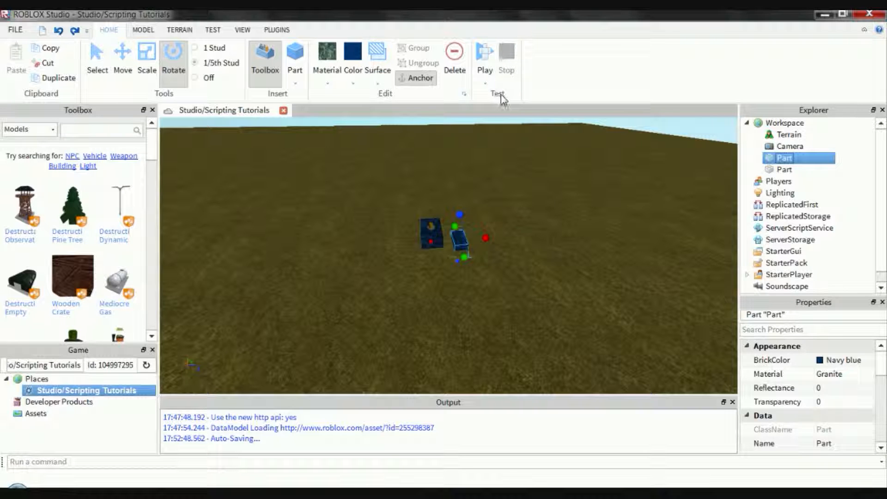
click(144, 32)
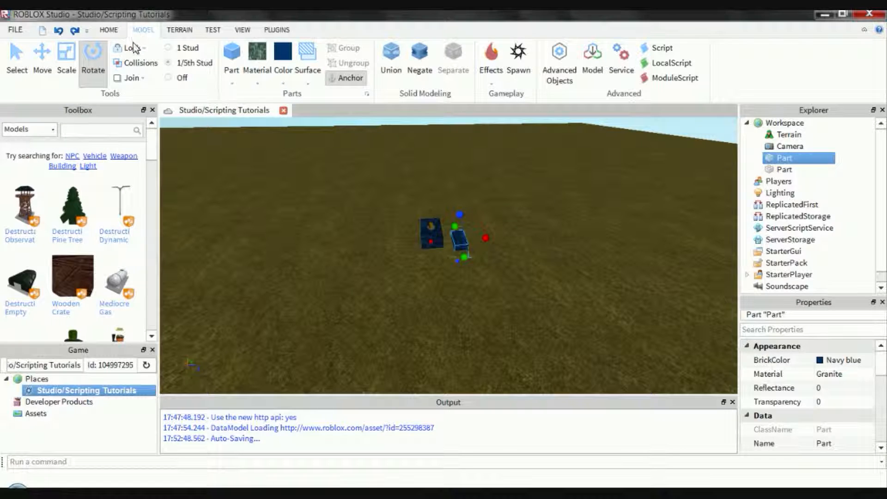
click(97, 81)
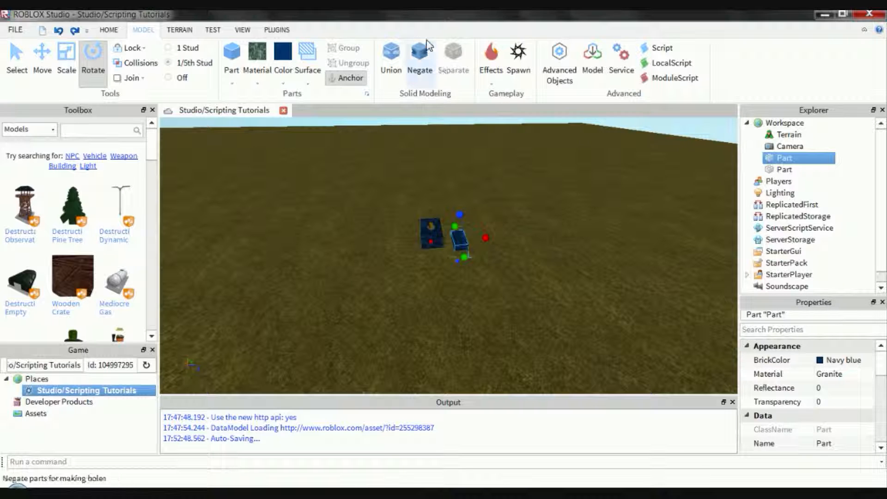
click(490, 82)
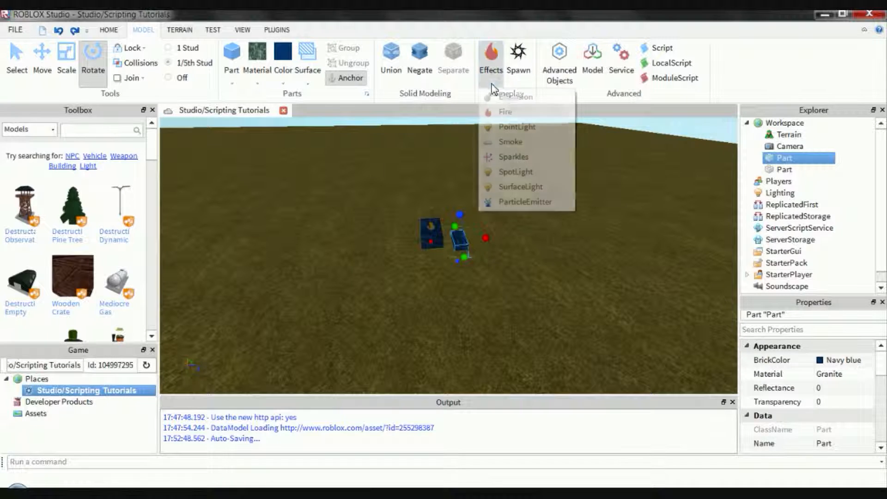
Insert a spawn location and move it across the ground, well away from the two navy blue parts
click(517, 76)
click(518, 74)
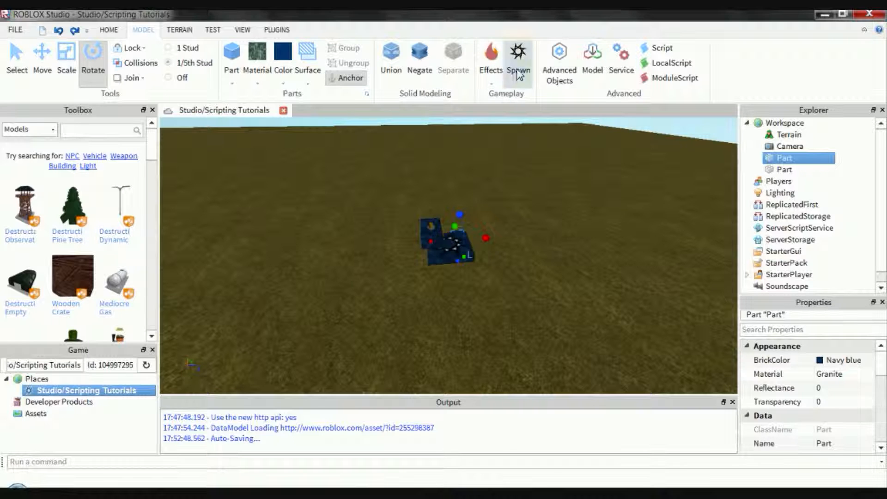
drag(450, 257, 300, 263)
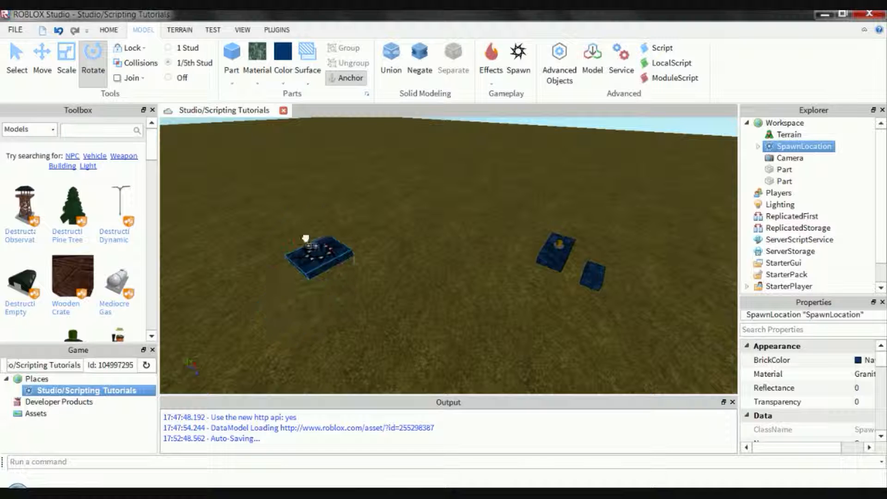
Examine the available effects and the full list of advanced objects without inserting any, and close the list
click(499, 74)
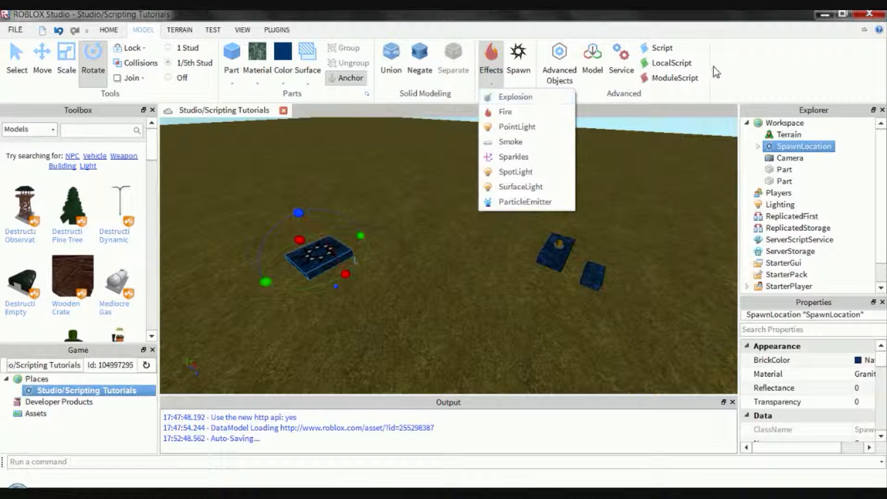
click(596, 20)
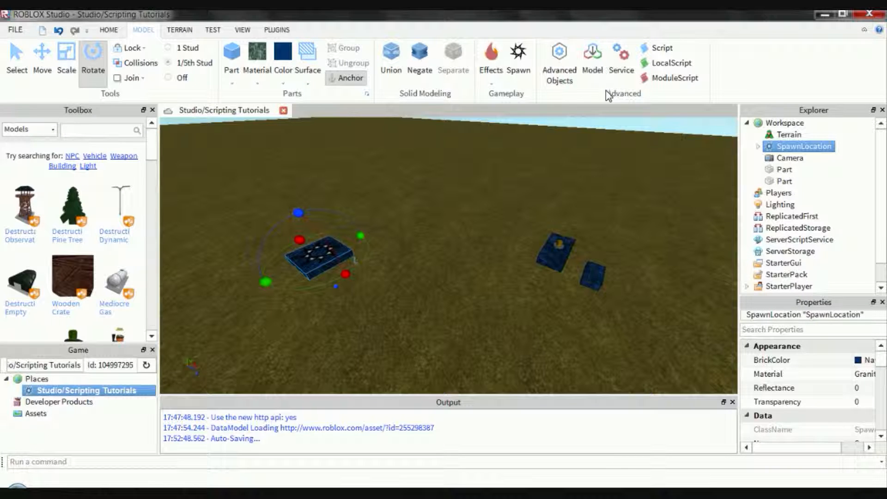
click(560, 70)
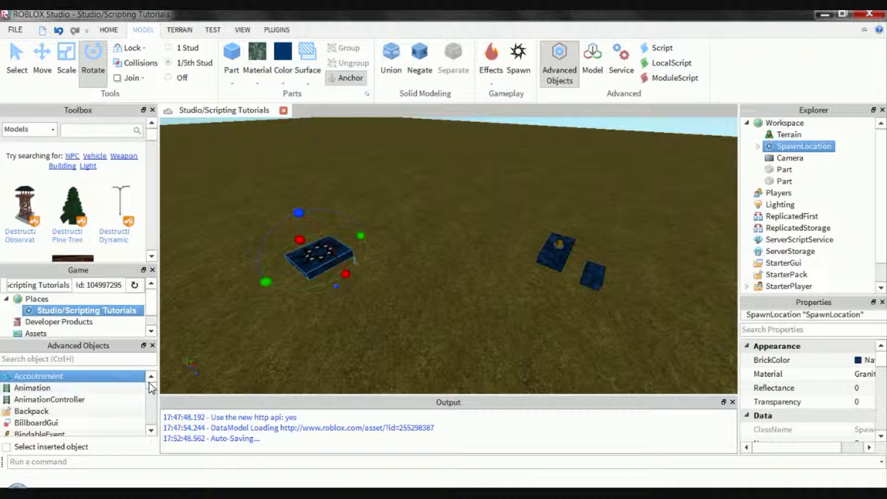
mouse_move(151, 387)
mouse_down()
mouse_move(150, 439)
mouse_move(163, 377)
mouse_up()
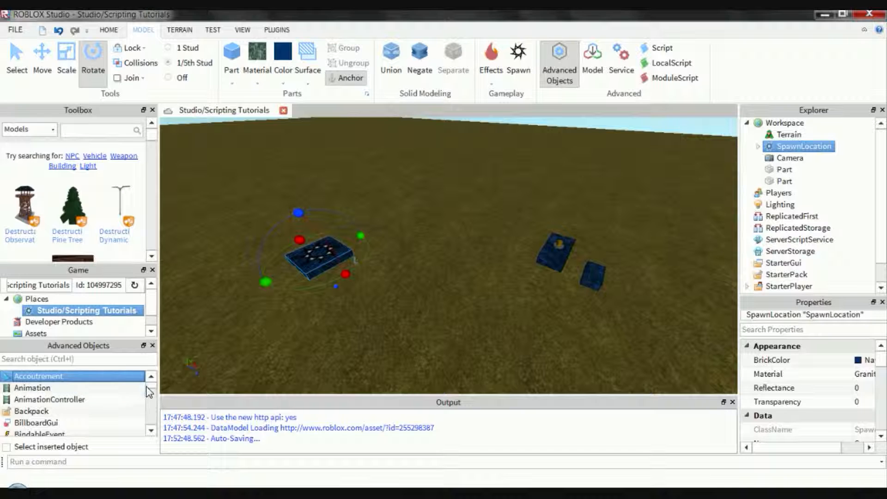
drag(147, 386, 144, 424)
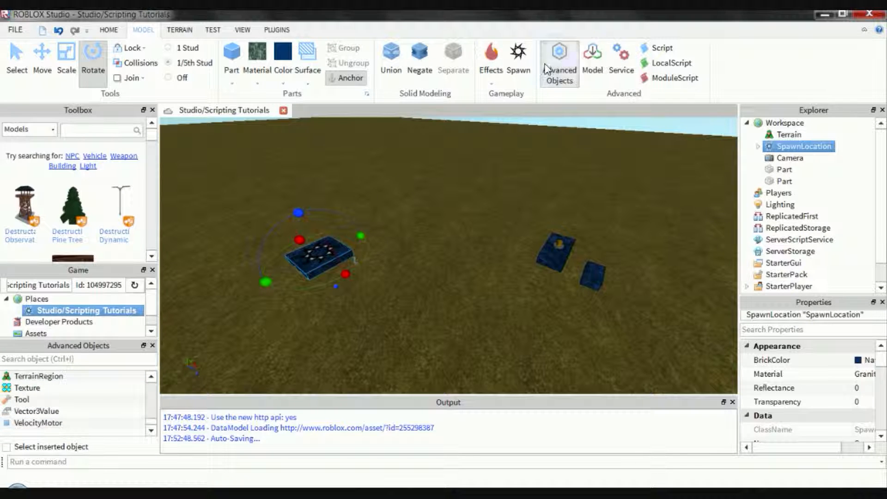
click(559, 62)
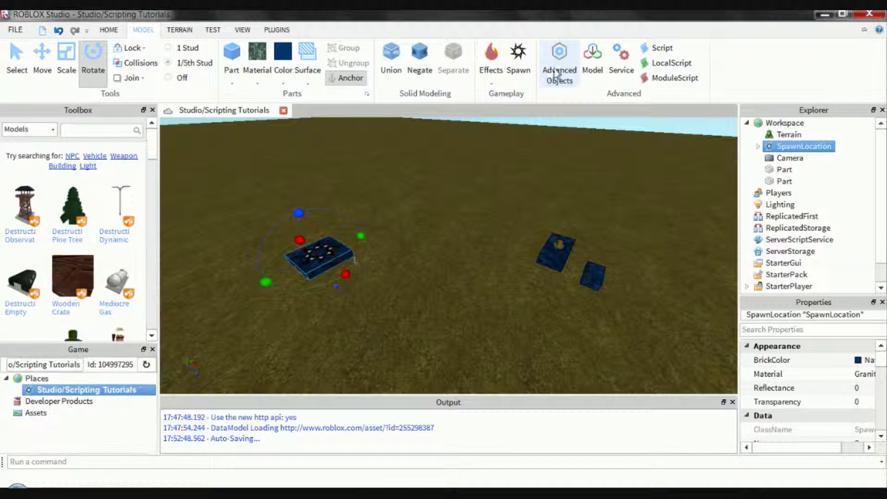
Look at the Roblox model file picker and the list of insertable services, closing each without inserting anything
click(593, 60)
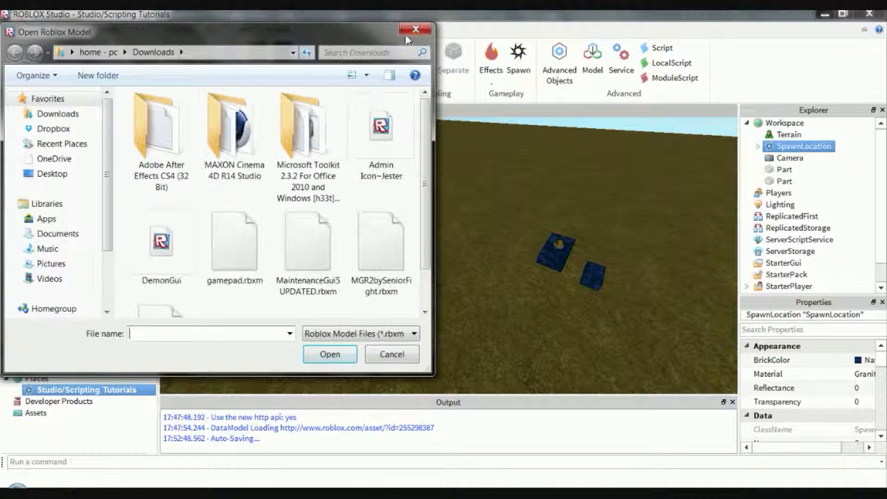
click(417, 28)
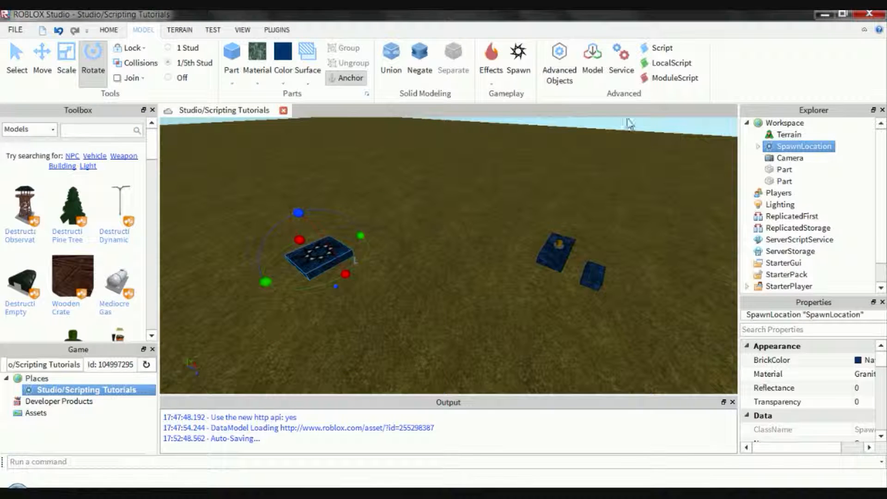
click(622, 60)
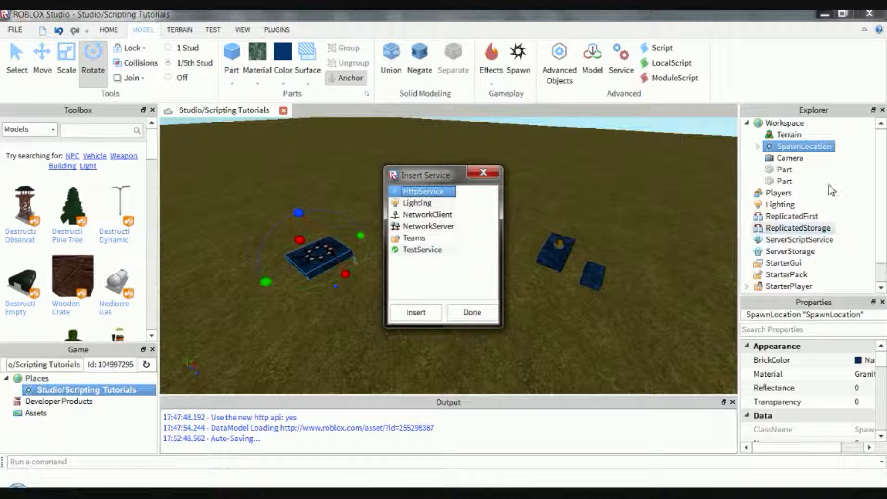
click(481, 174)
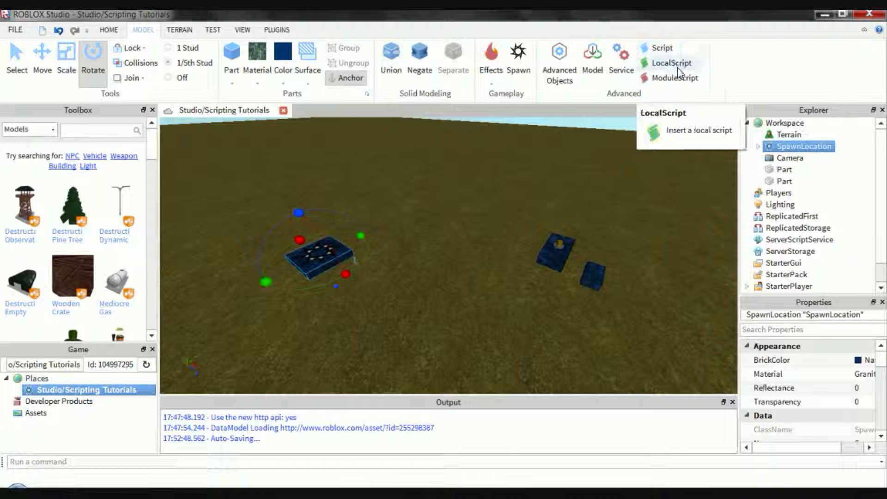
Display the Smooth Terrain tools and look over the extent and edges of the flat terrain around the spawn location
click(179, 30)
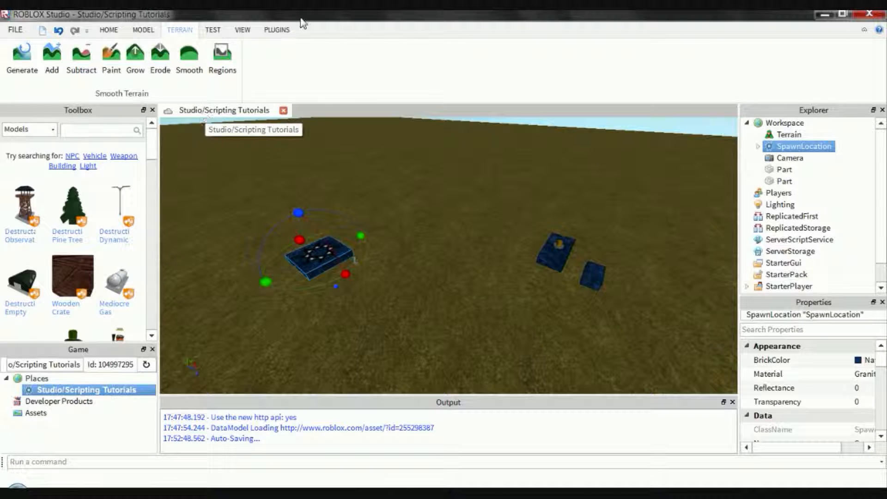
right_drag(428, 254, 469, 218)
scroll(469, 217, down, 10)
scroll(481, 206, down, 10)
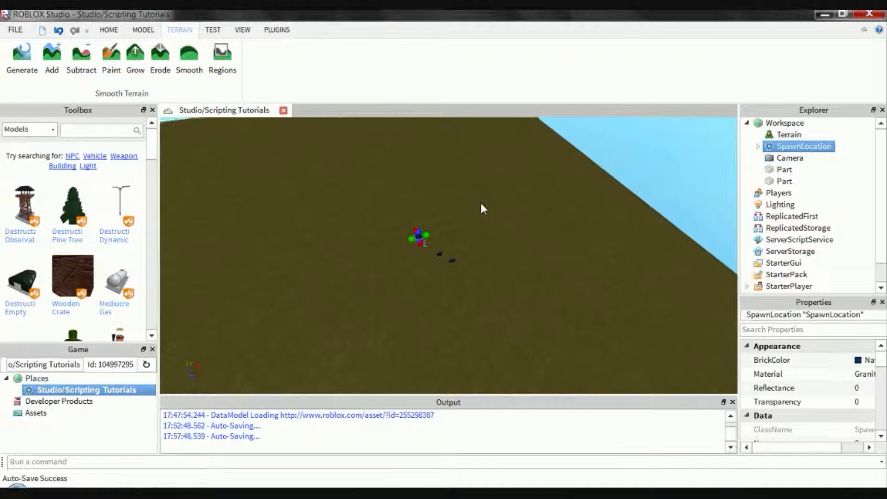
scroll(411, 238, up, 10)
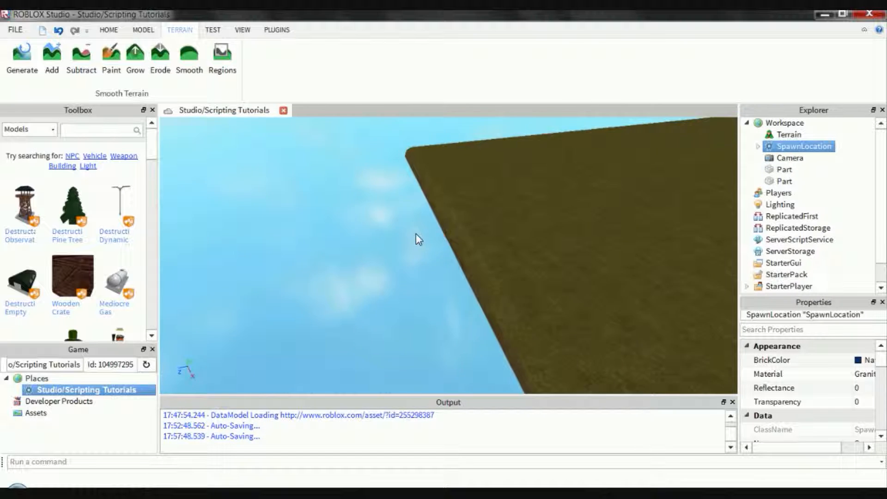
scroll(419, 239, down, 10)
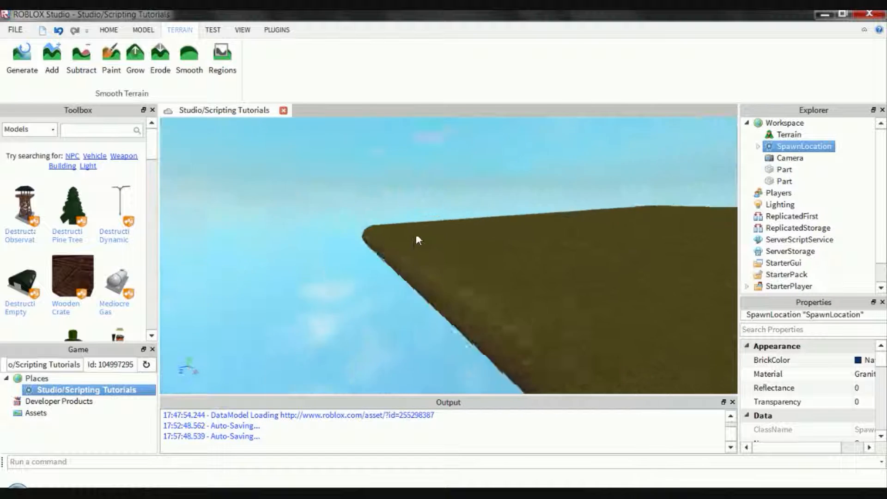
key(f)
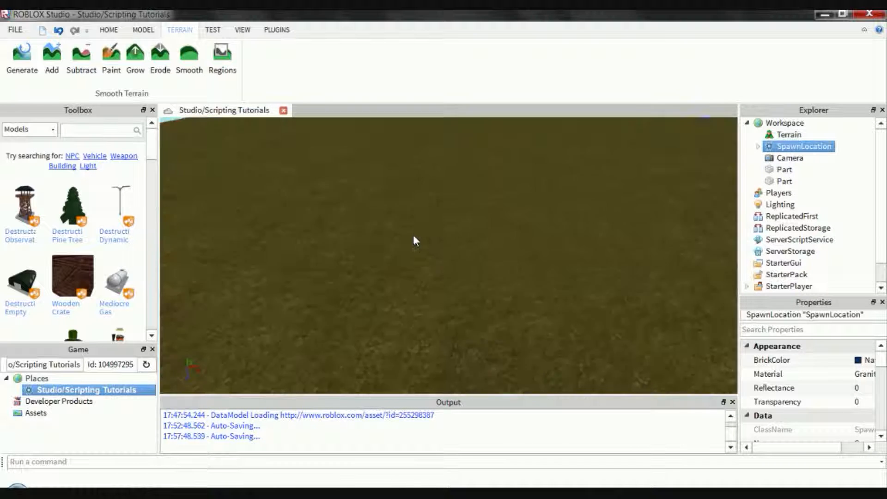
scroll(416, 234, up, 10)
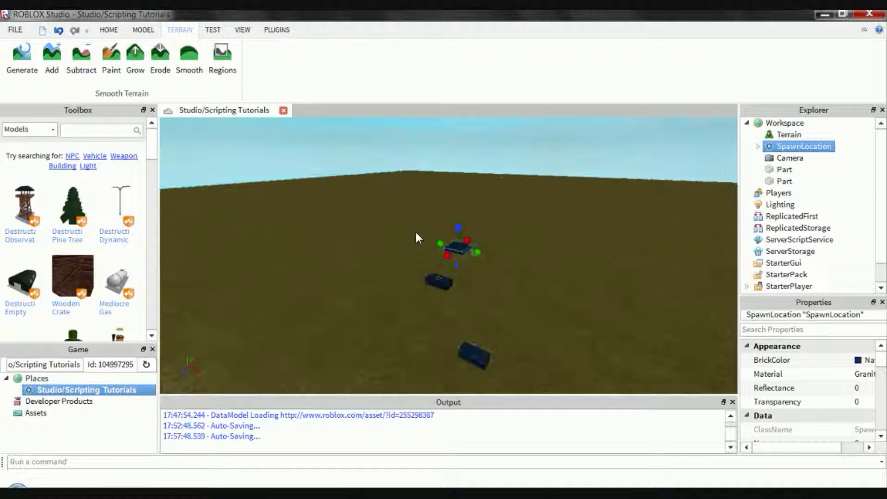
scroll(420, 231, down, 4)
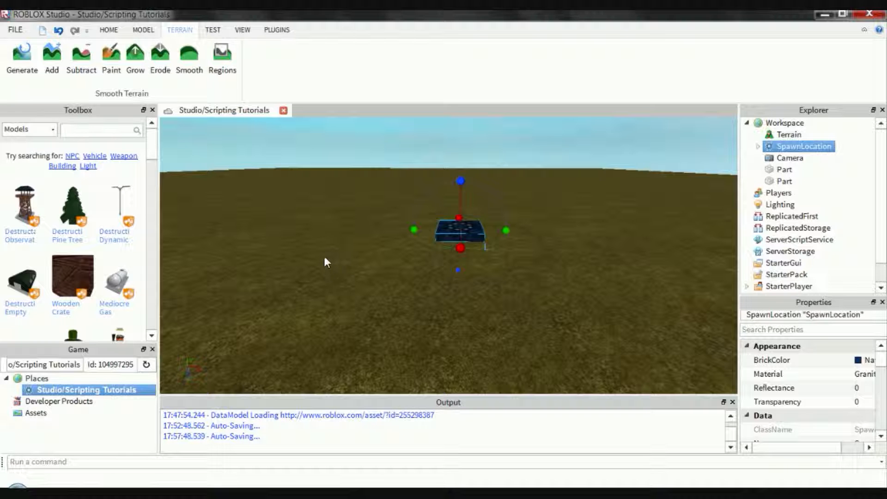
mouse_move(325, 256)
right_down()
mouse_move(325, 250)
mouse_move(325, 259)
right_up()
scroll(325, 257, down, 10)
scroll(325, 256, up, 10)
scroll(324, 254, down, 4)
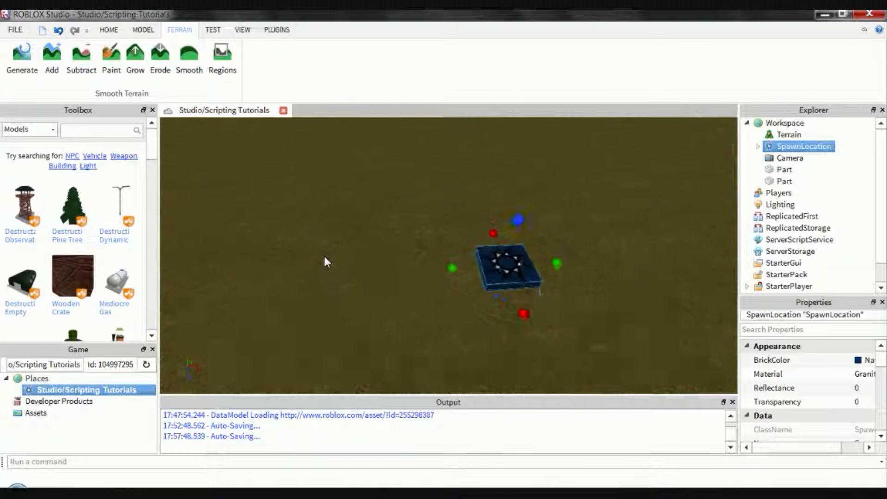
scroll(325, 256, up, 4)
scroll(325, 256, down, 5)
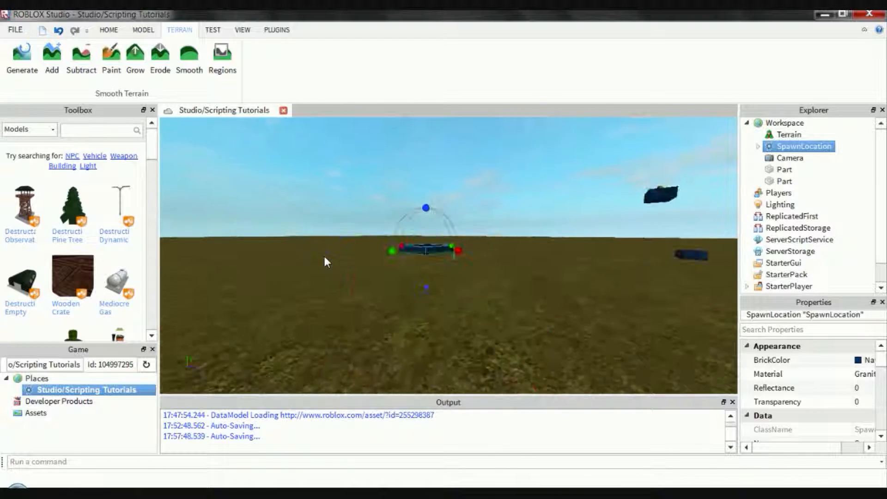
scroll(324, 254, up, 5)
scroll(324, 255, down, 8)
key(w)
right_drag(468, 255, 471, 255)
scroll(471, 253, up, 5)
scroll(470, 252, down, 5)
scroll(470, 255, up, 3)
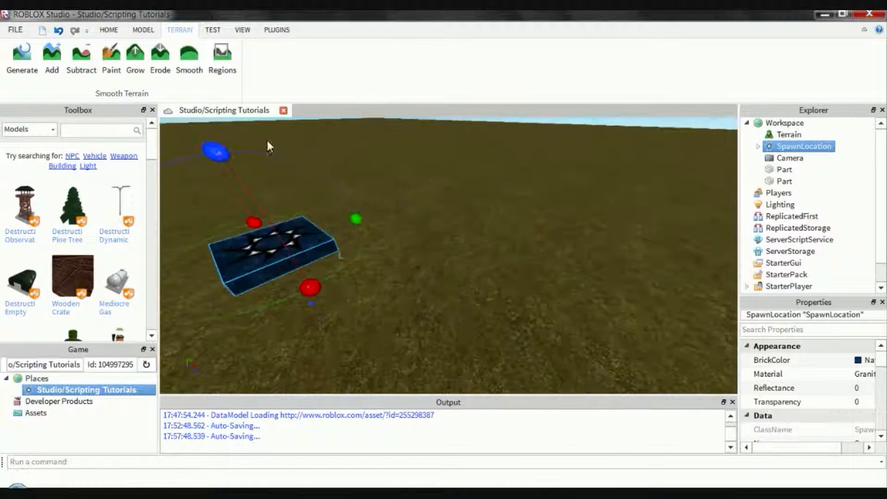
scroll(269, 147, down, 5)
Review the testing options, including the simulated player counts, the emulated devices and the game audio toggle, keeping 2 Players selected
click(214, 30)
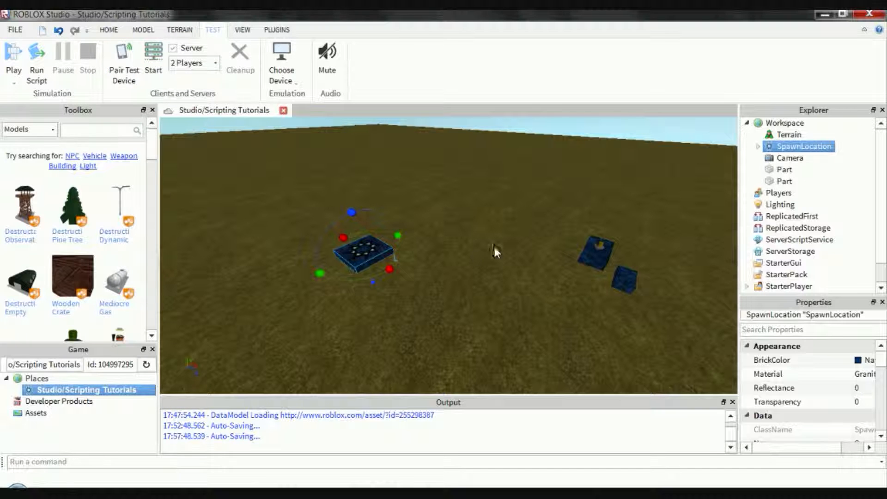
key(f)
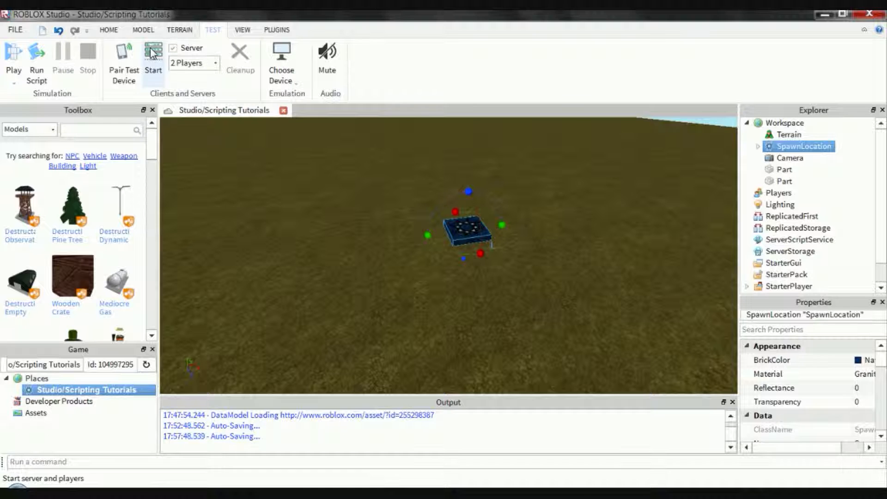
click(208, 64)
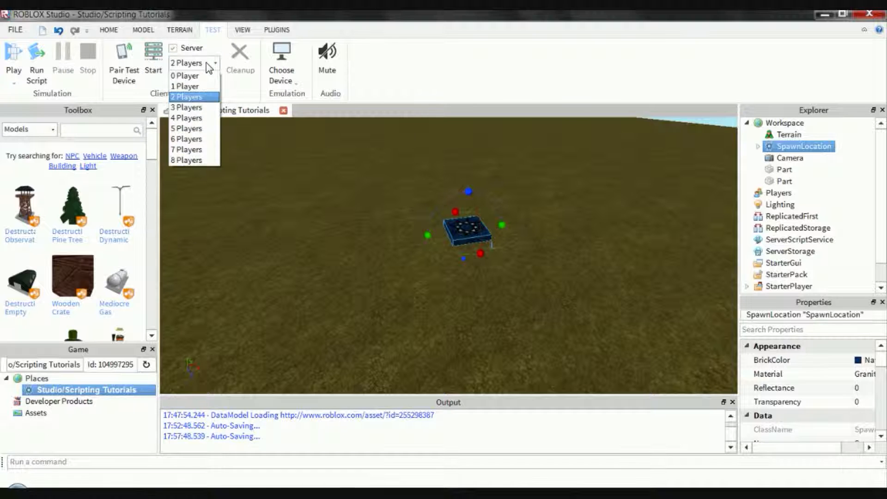
click(206, 62)
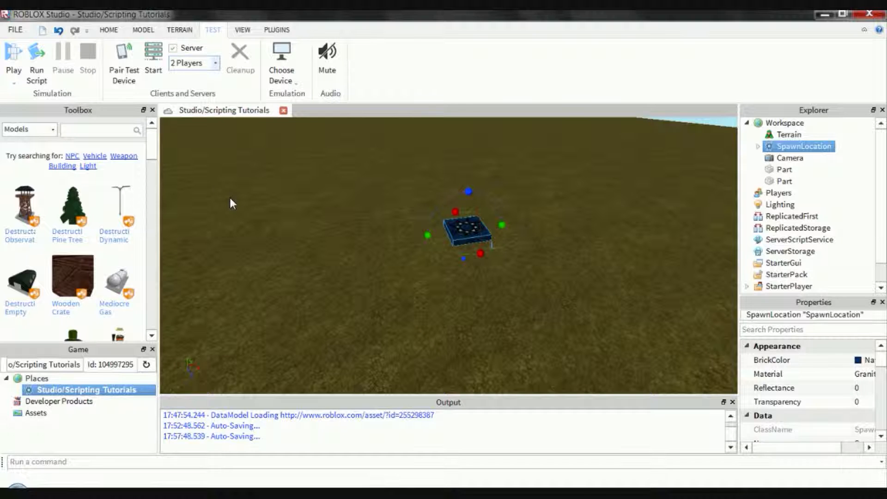
click(297, 81)
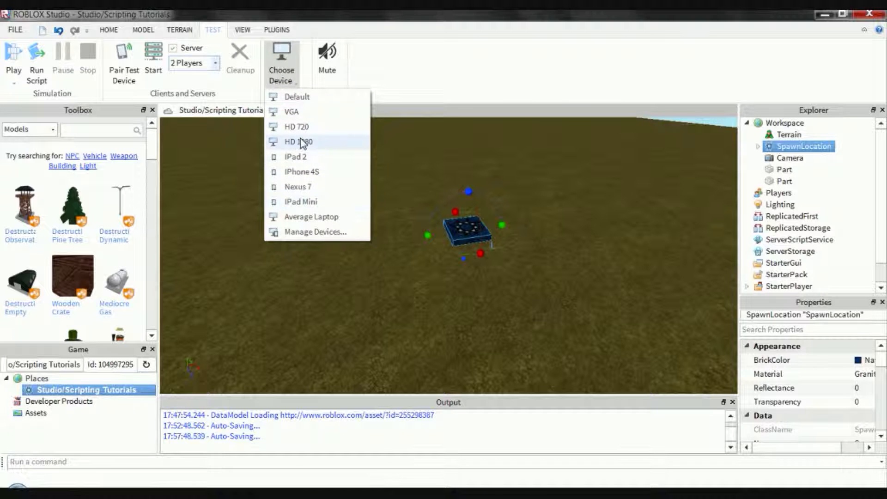
click(444, 73)
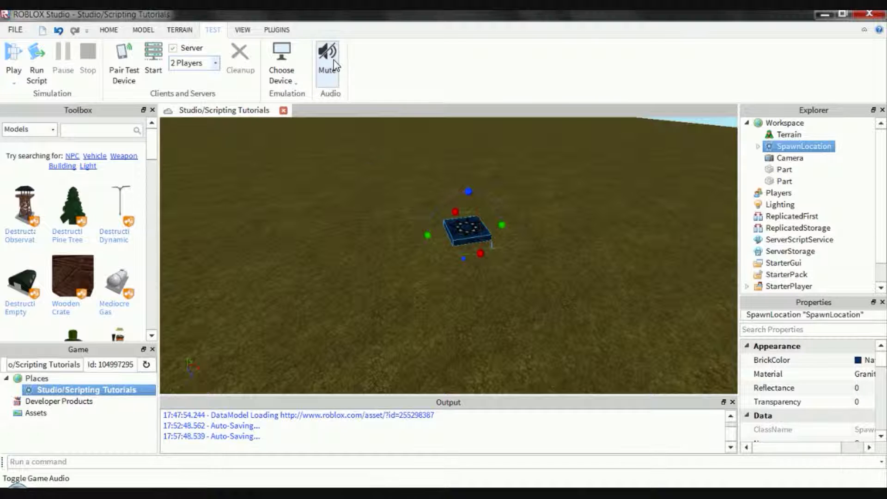
click(327, 58)
Hide the Game Explorer and show it again, and briefly toggle Script Analysis
click(241, 29)
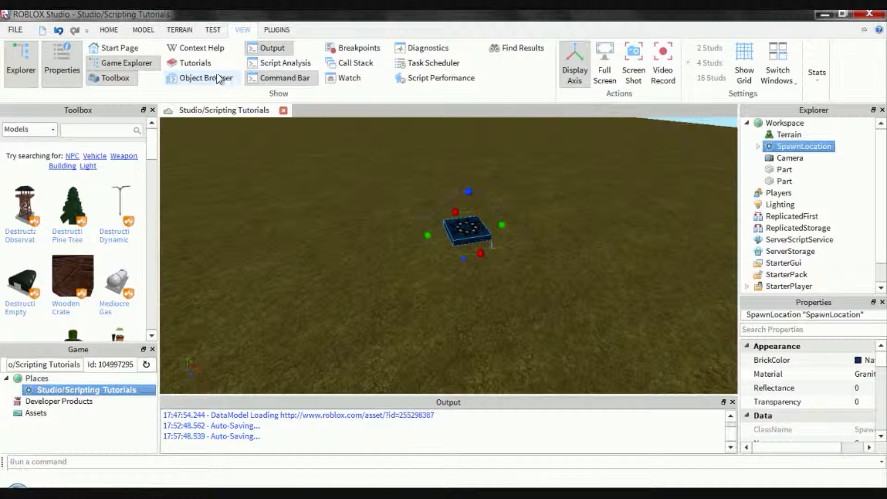
click(142, 64)
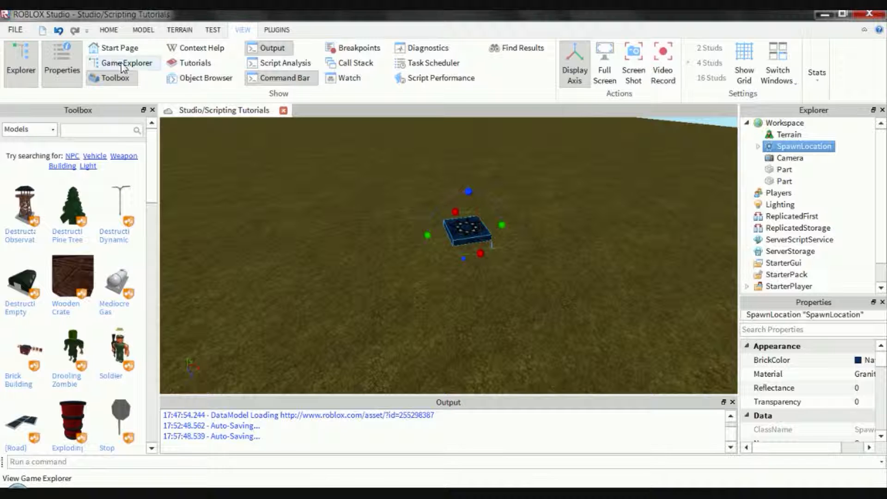
click(123, 66)
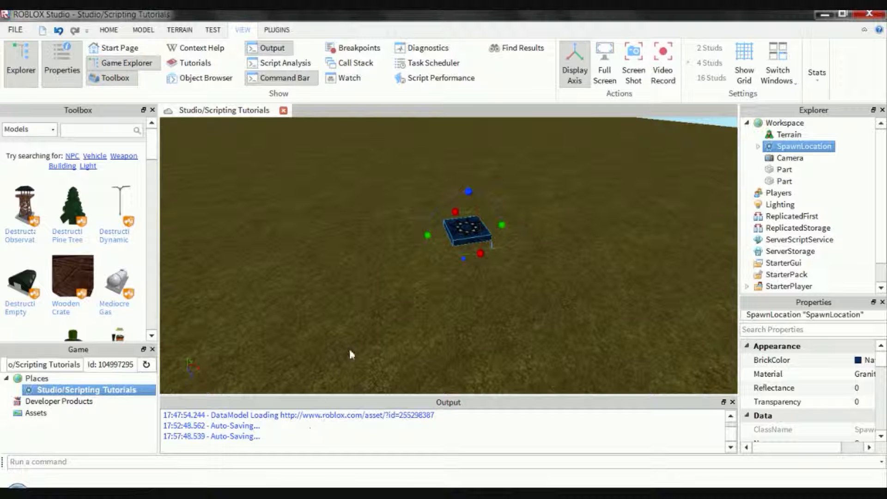
click(294, 66)
click(296, 69)
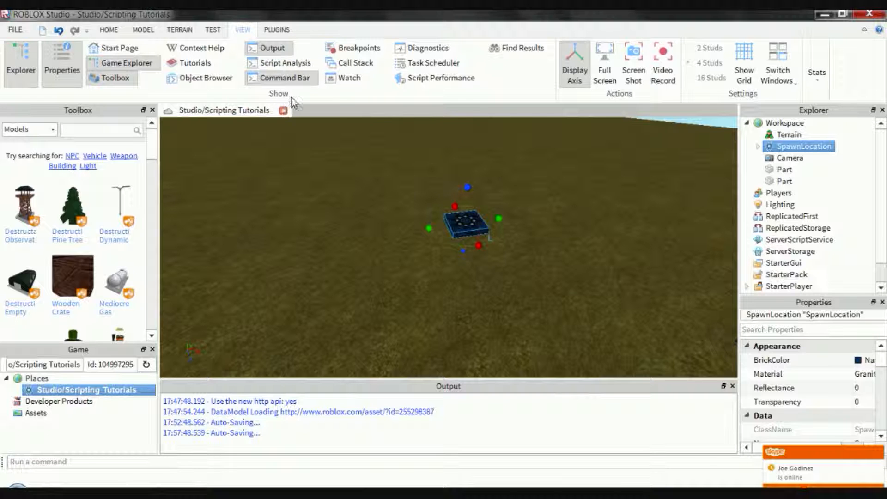
Read the IsA(className) entry in the Object Browser and look at Context Help, closing both
click(210, 79)
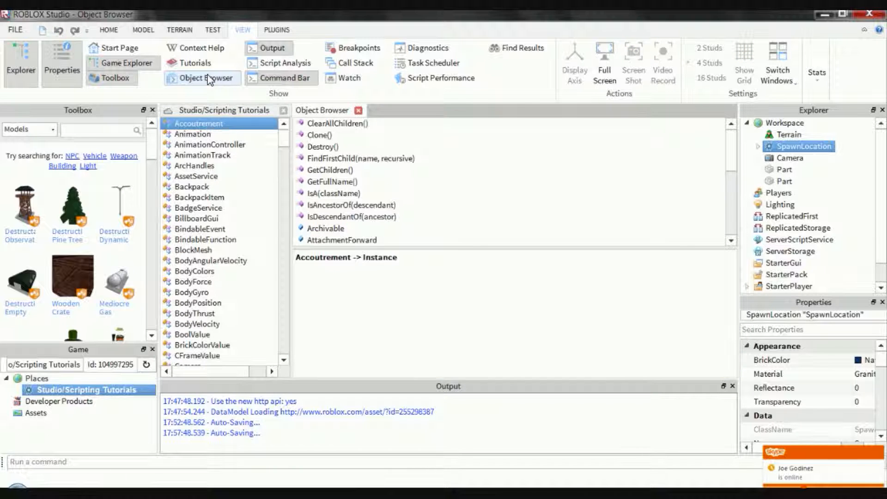
click(350, 192)
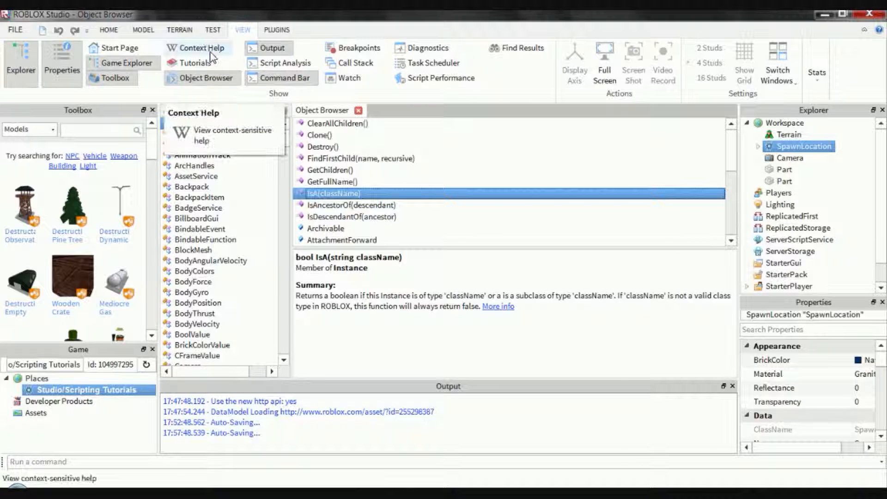
click(226, 79)
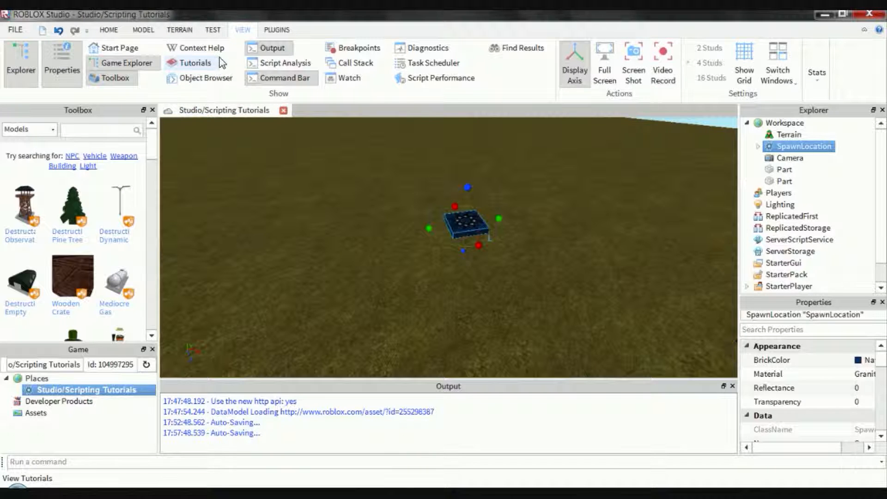
click(206, 49)
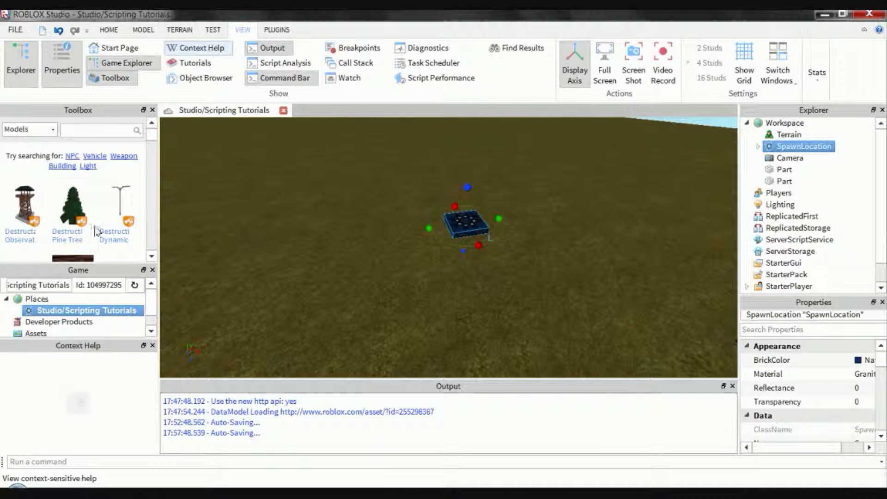
click(152, 346)
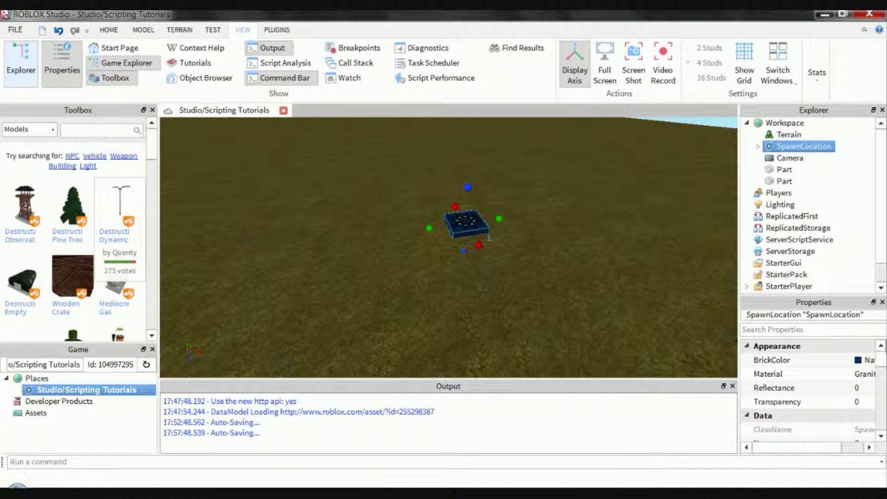
Look through the Explorer's object tree, then hide the Explorer and show it again
scroll(802, 229, down, 1)
scroll(802, 224, up, 1)
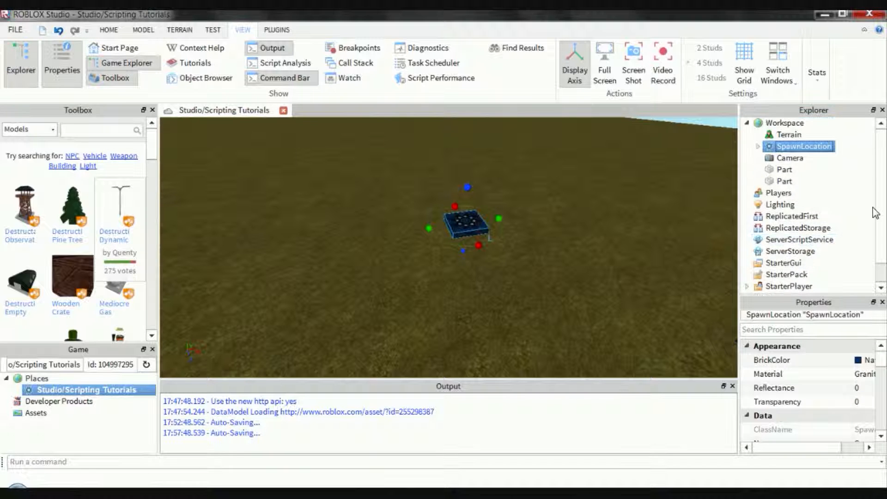
scroll(794, 199, down, 1)
scroll(792, 194, up, 1)
click(23, 74)
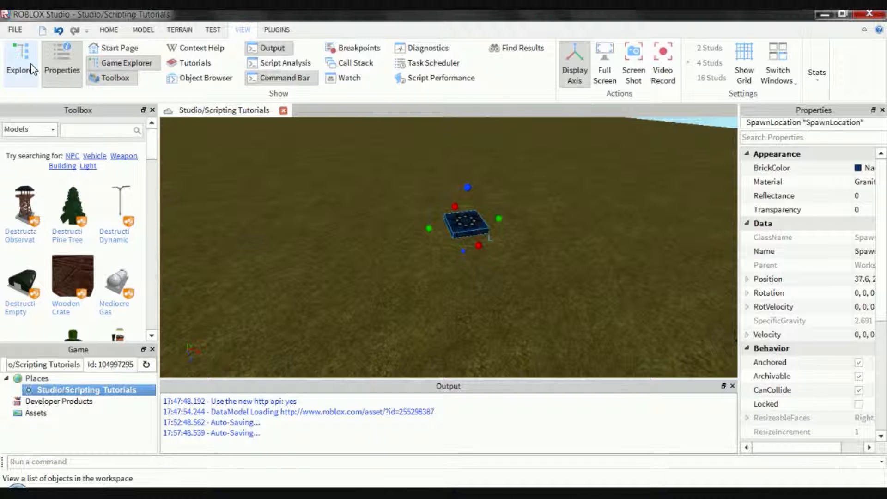
click(35, 65)
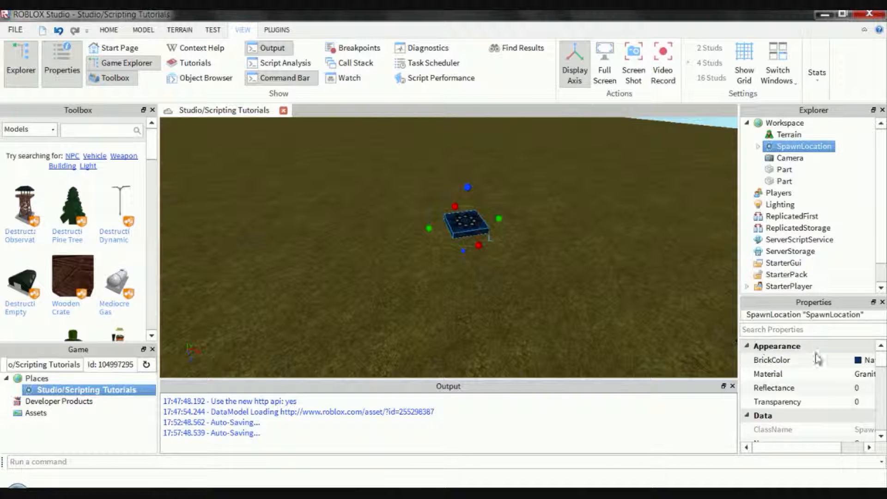
Look through the spawn location's properties, from Appearance down to Behavior, without changing any
scroll(843, 381, down, 3)
drag(882, 382, 885, 339)
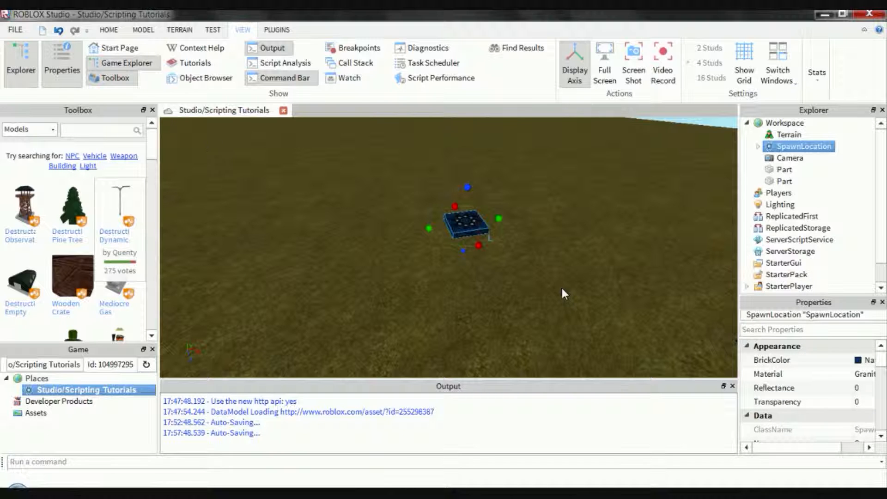
scroll(776, 397, down, 2)
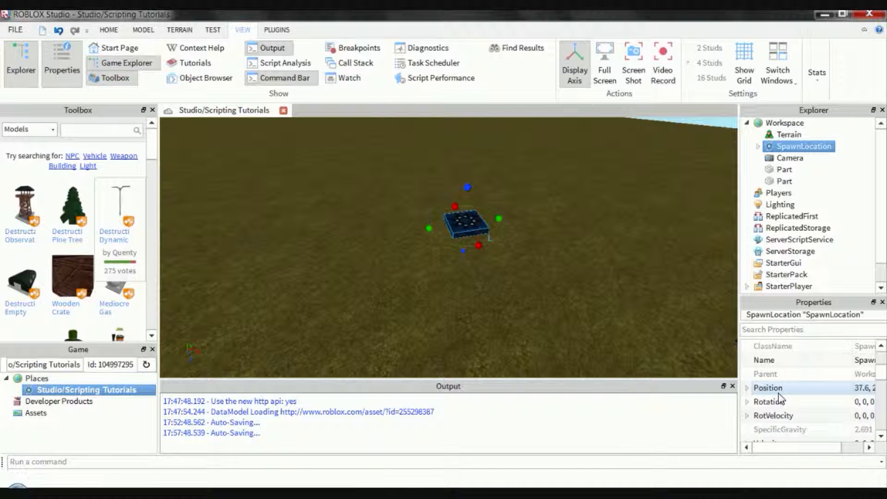
scroll(785, 393, down, 5)
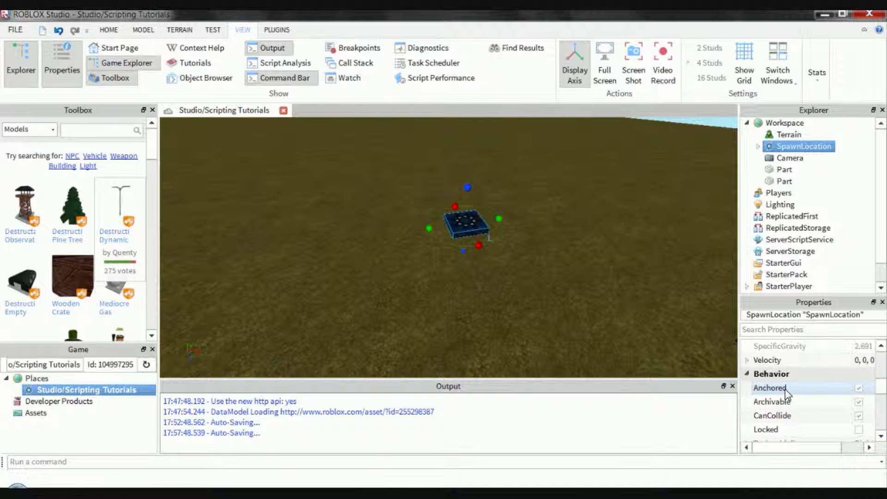
scroll(783, 407, up, 6)
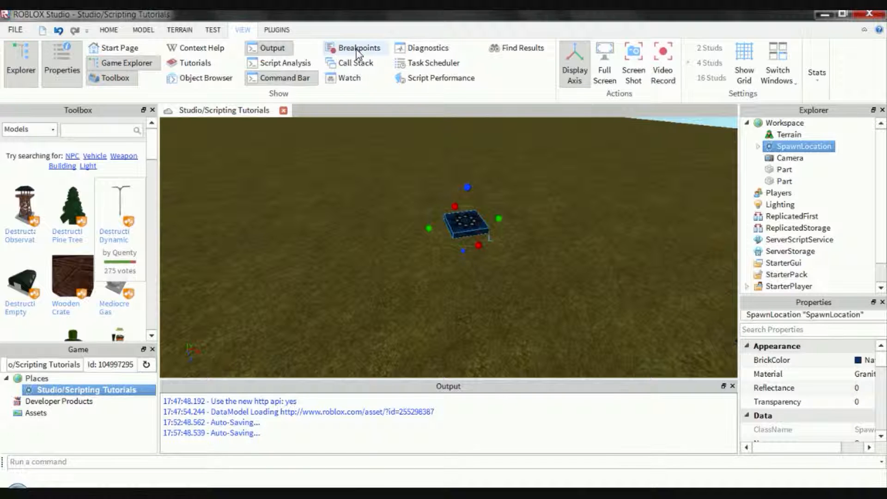
Display the Breakpoints list, look across its columns, and close it
click(359, 48)
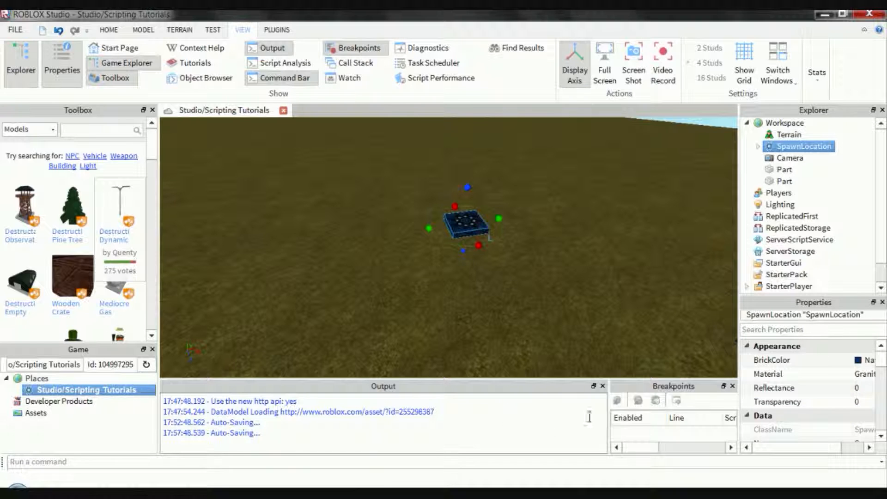
drag(634, 447, 657, 444)
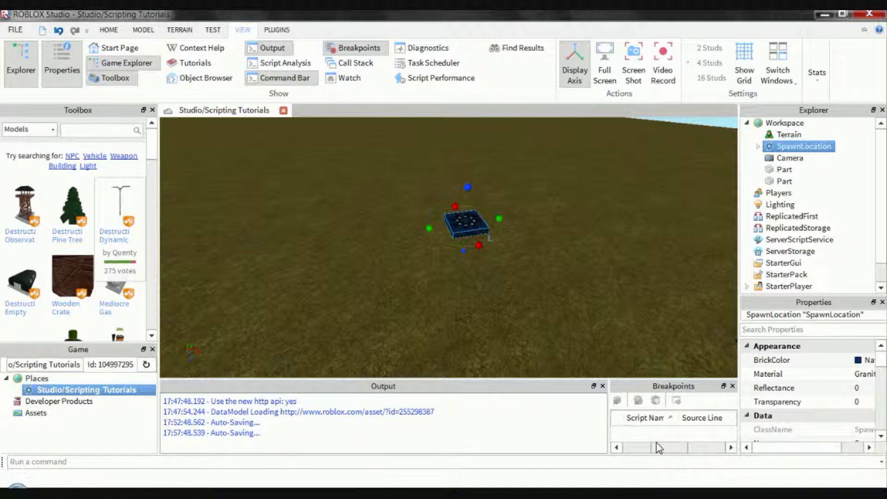
click(732, 386)
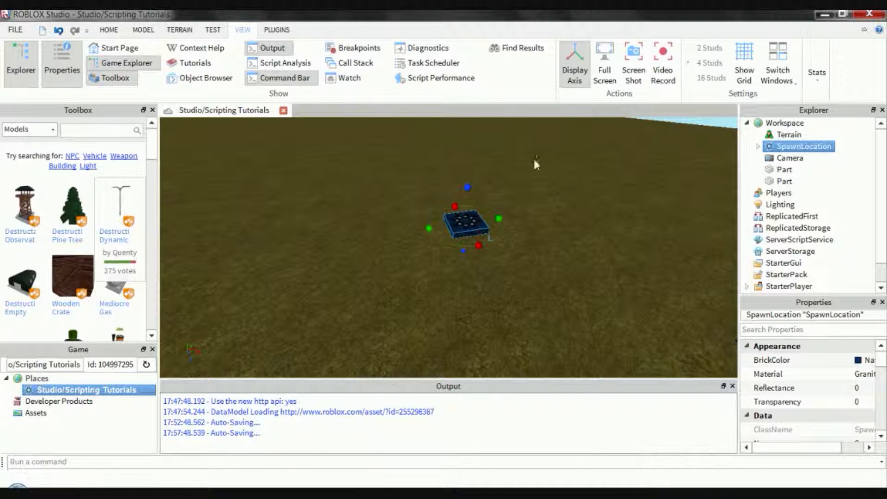
Look at the Call Stack and Watch views, closing each one after viewing it
click(352, 63)
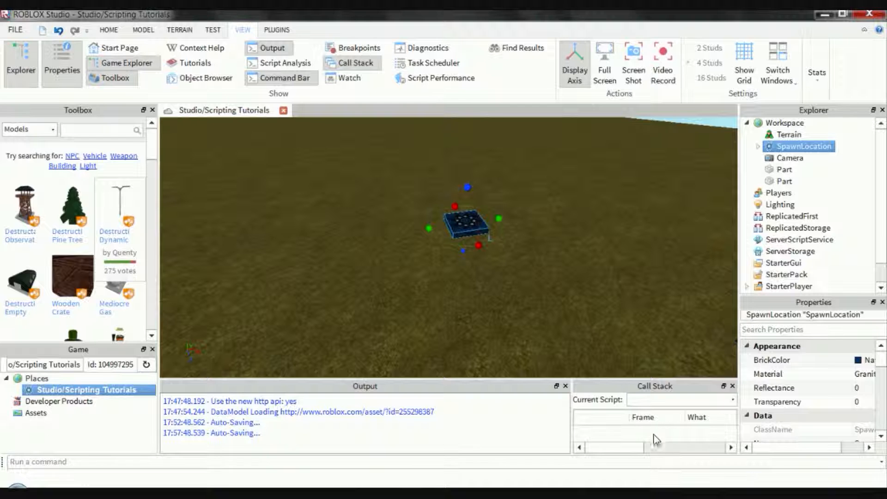
drag(646, 447, 707, 447)
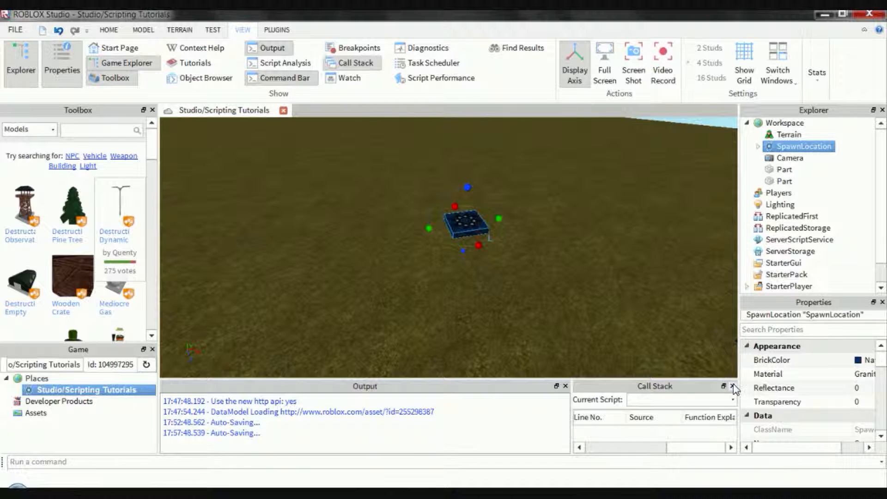
click(733, 386)
click(349, 77)
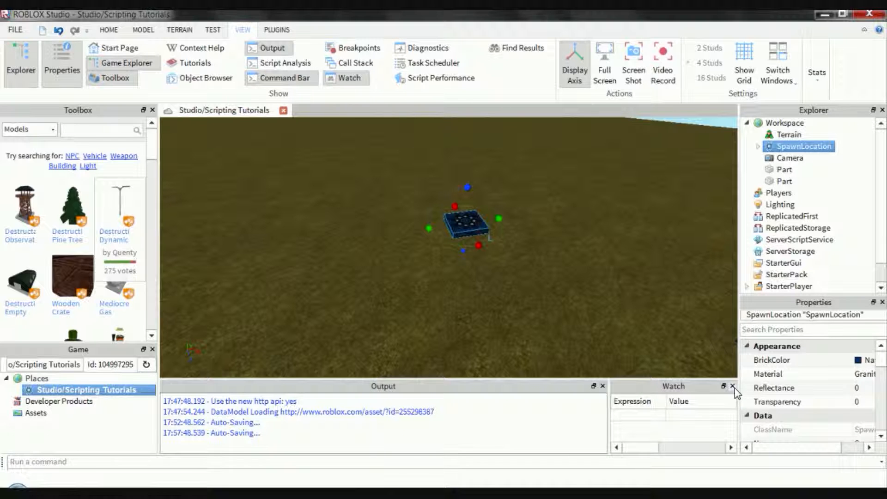
click(733, 386)
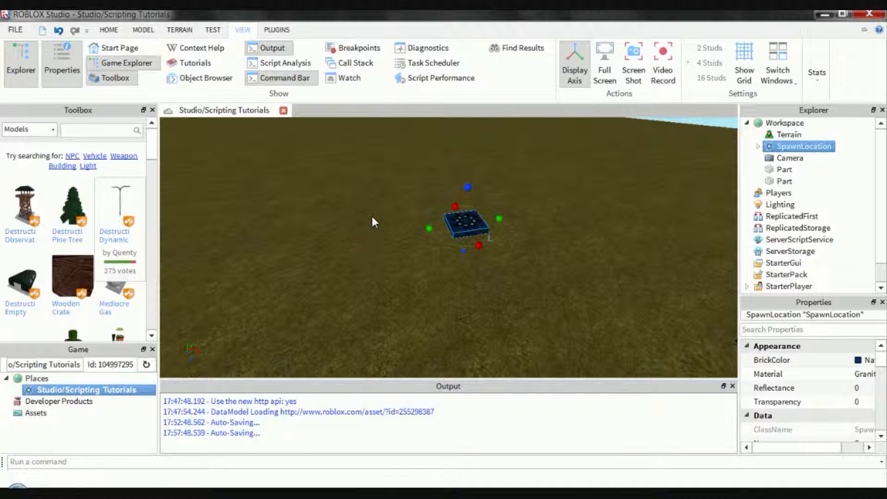
Try the 3D grid display around the spawn location, turn it off again, and bring up the list of open windows
right_drag(373, 217, 178, 322)
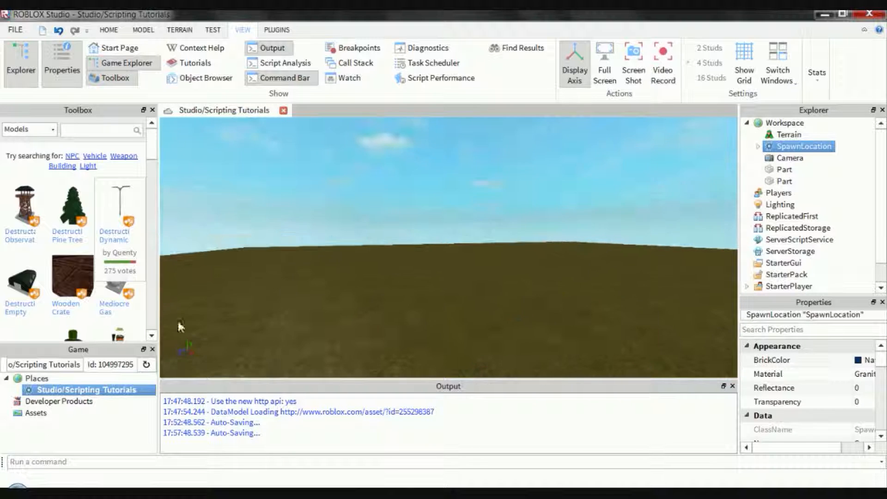
key(f)
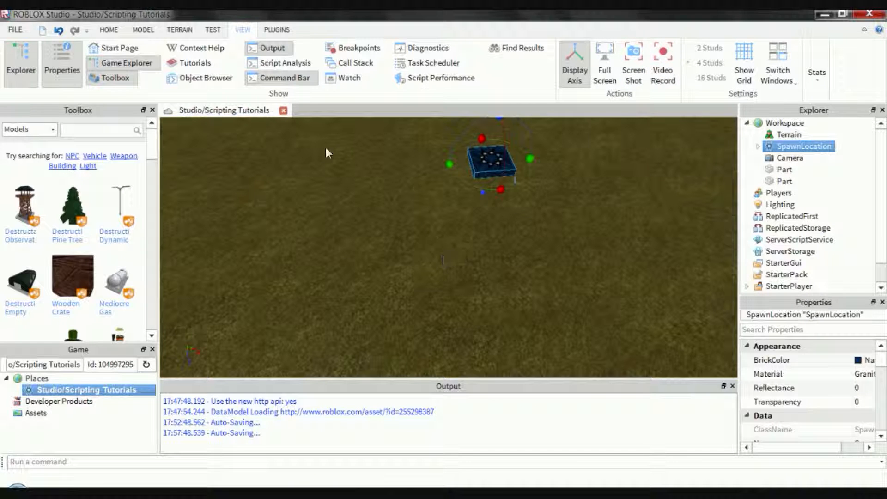
click(745, 73)
right_drag(547, 290, 548, 281)
key(w)
scroll(548, 281, down, 3)
click(743, 67)
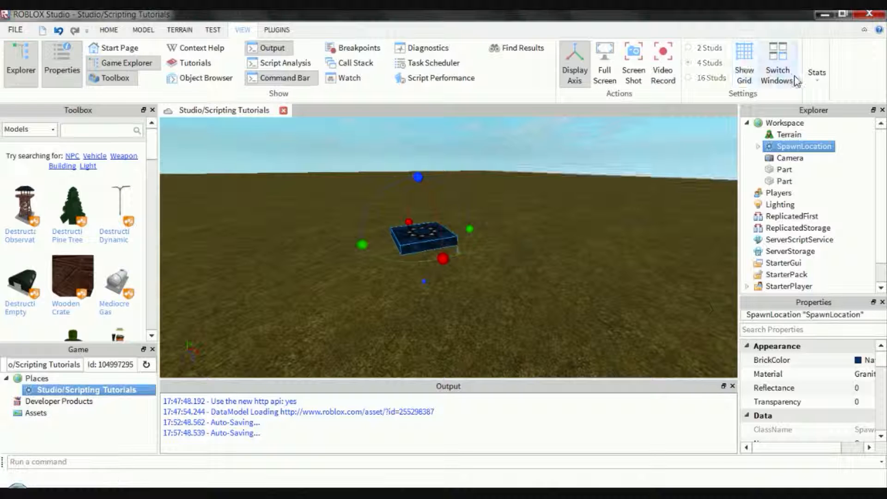
click(794, 76)
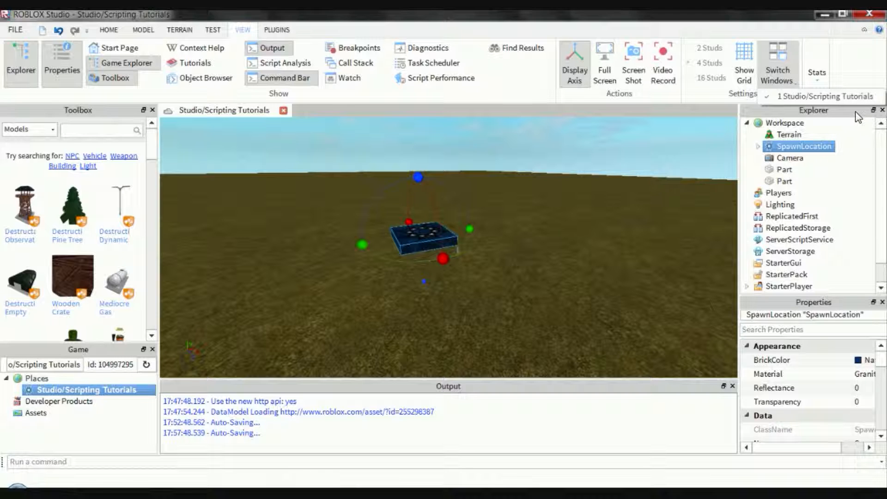
Dismiss the list of open windows, look over the available Stats categories, and close them again
click(305, 113)
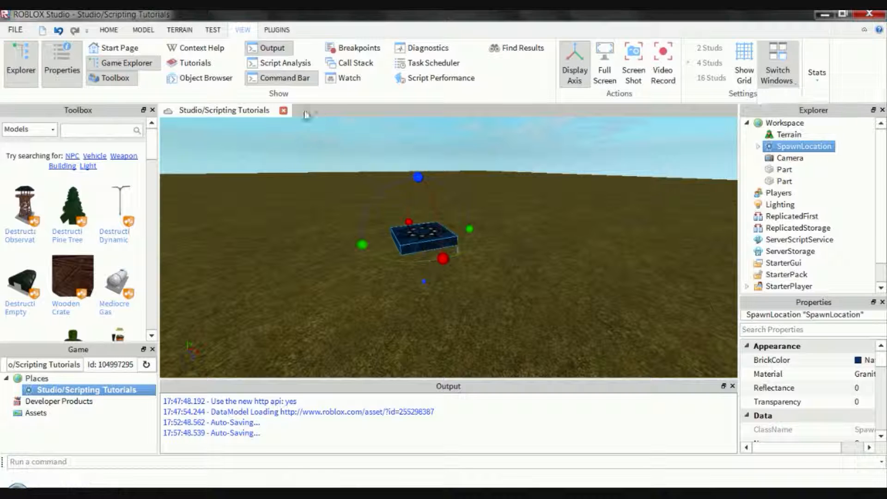
drag(248, 116, 394, 124)
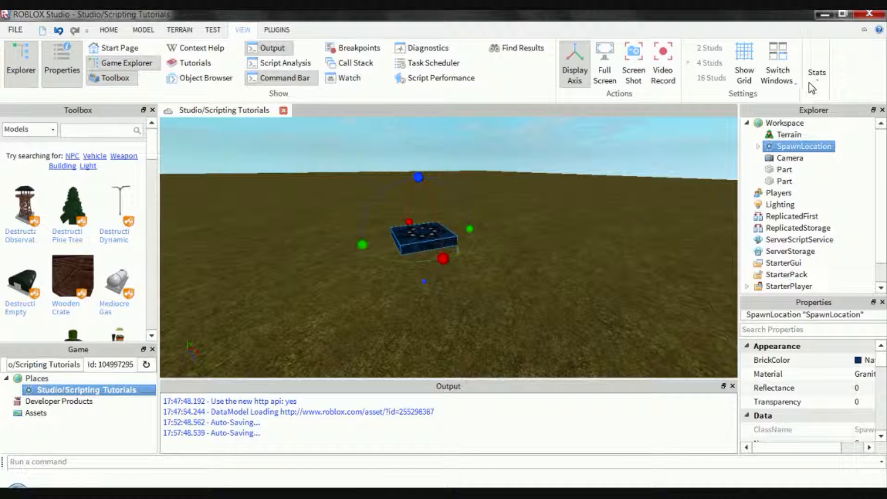
click(818, 79)
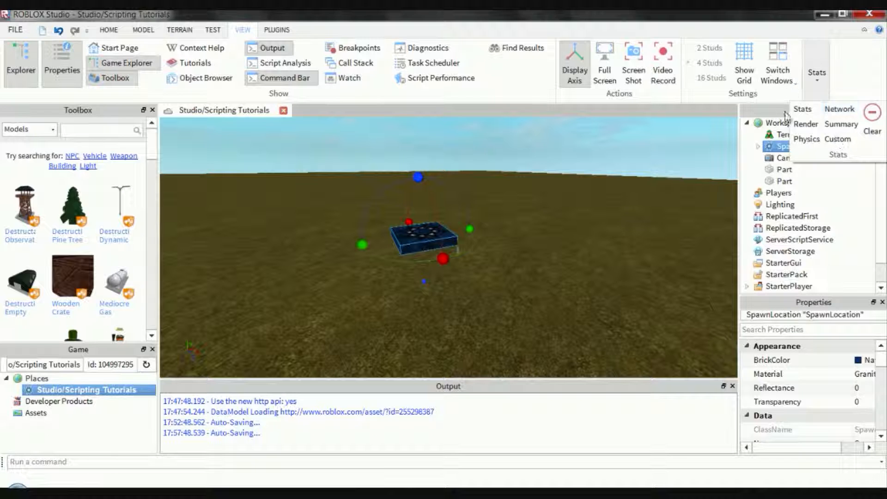
click(827, 83)
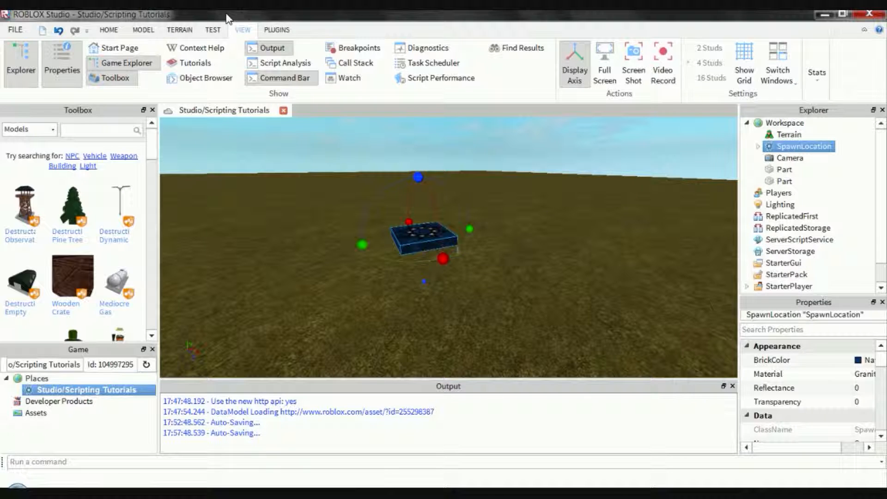
Look over the Plugins tools, revisit the Home and Model tools, and return to the Home tools
click(278, 30)
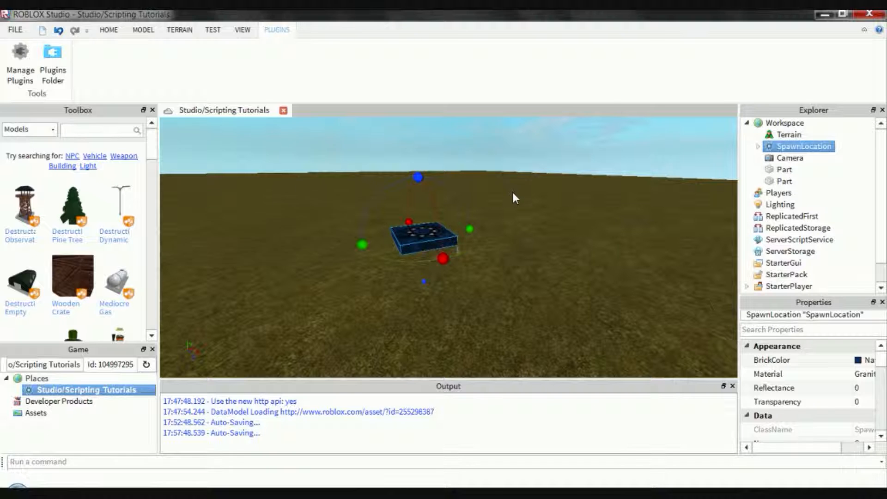
key(a)
click(109, 30)
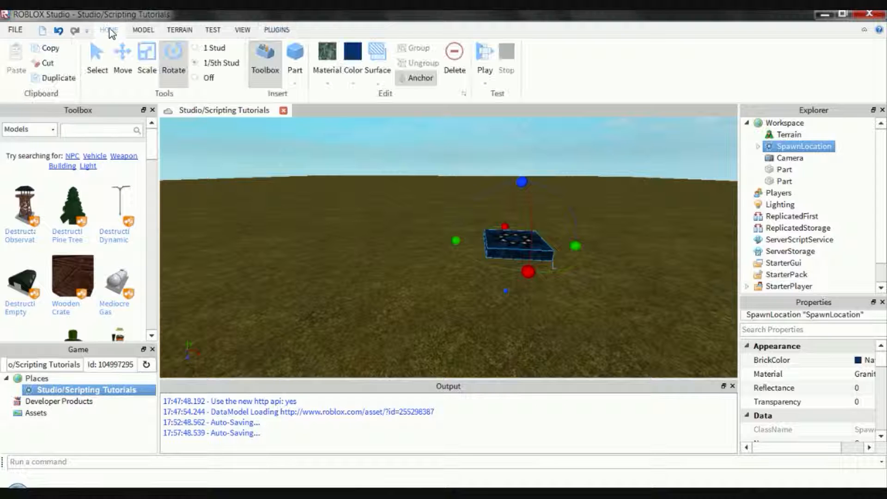
click(143, 30)
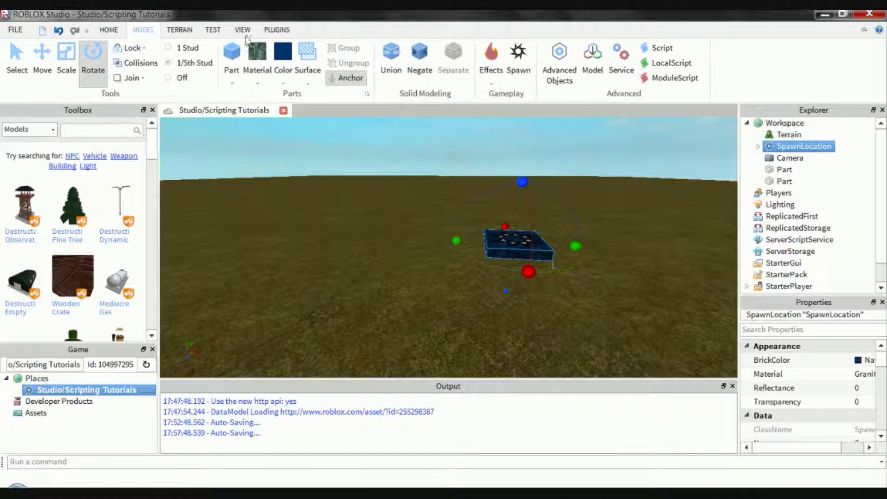
click(110, 30)
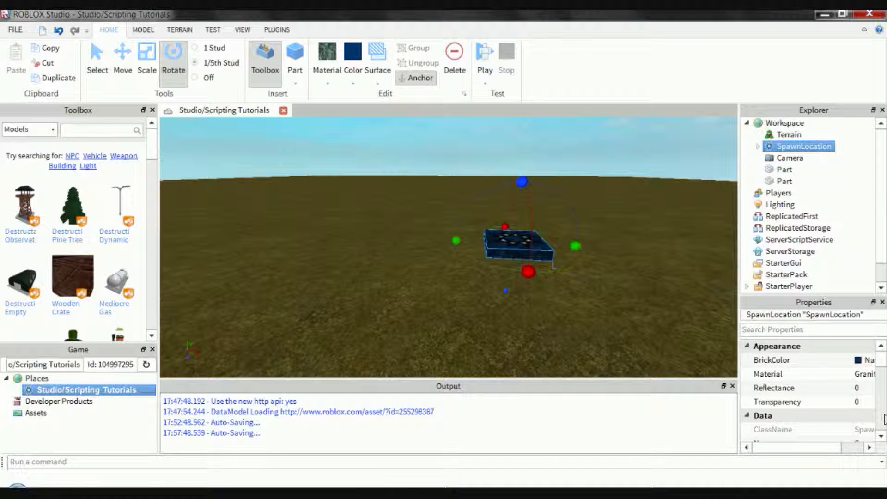
Examine the spawn location's Surface, Teams, Forcefield, Appearance and Data properties without changing any values
scroll(859, 386, down, 5)
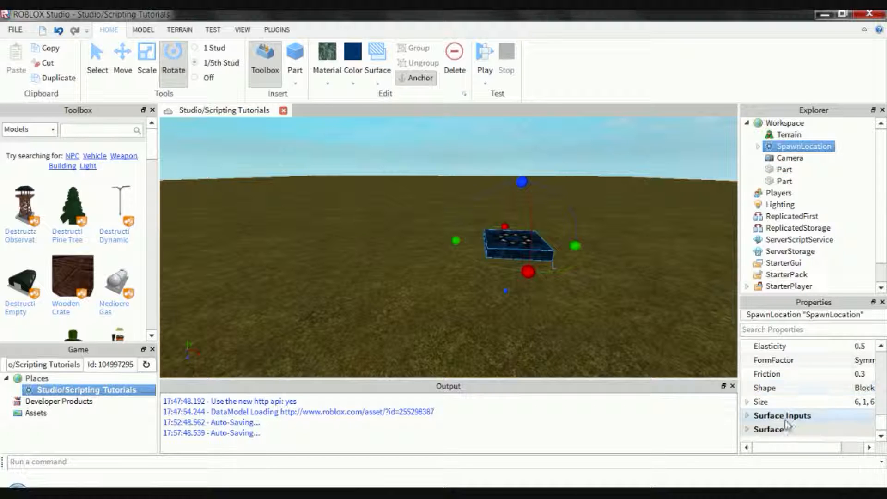
scroll(788, 424, up, 2)
scroll(788, 419, up, 1)
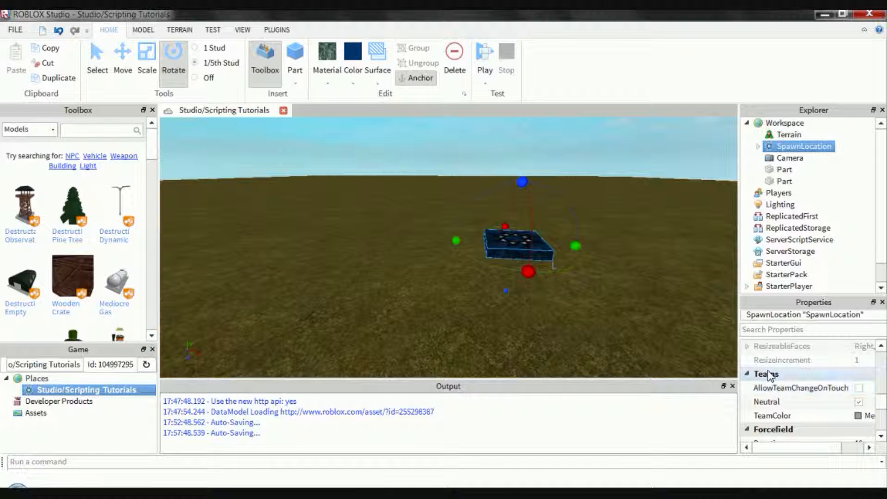
scroll(777, 384, down, 2)
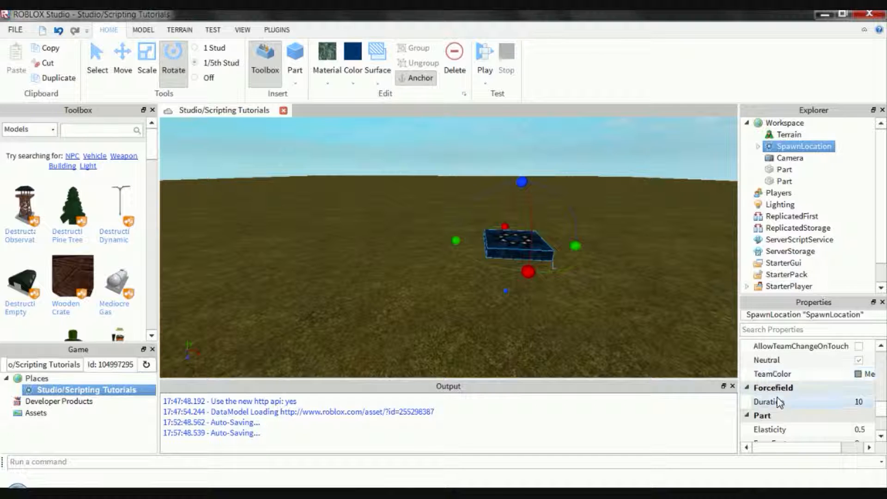
scroll(769, 393, up, 2)
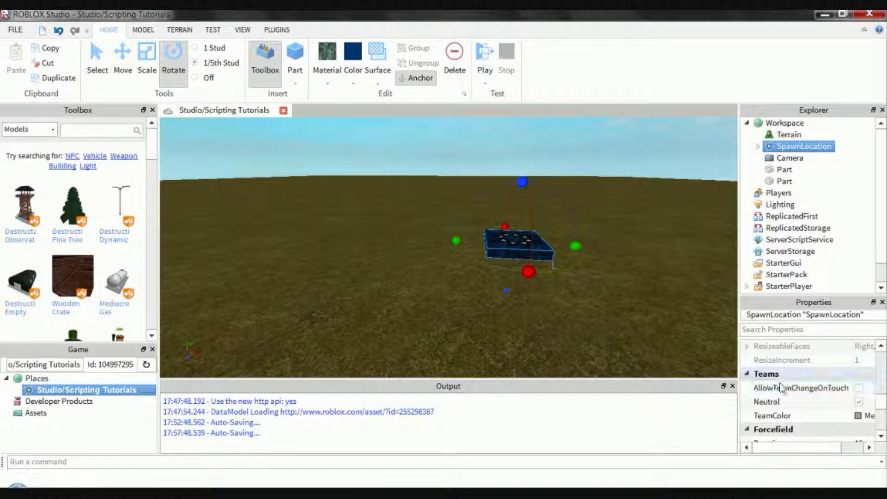
scroll(786, 398, up, 10)
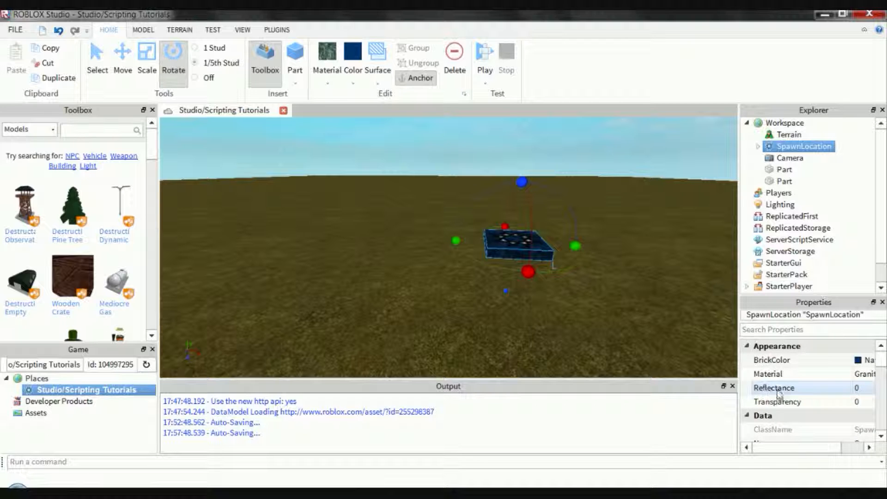
click(800, 443)
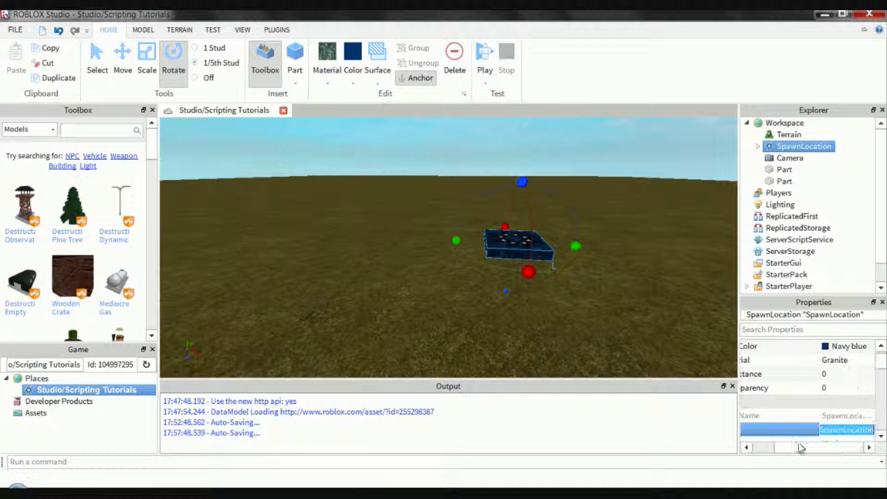
click(785, 389)
click(788, 375)
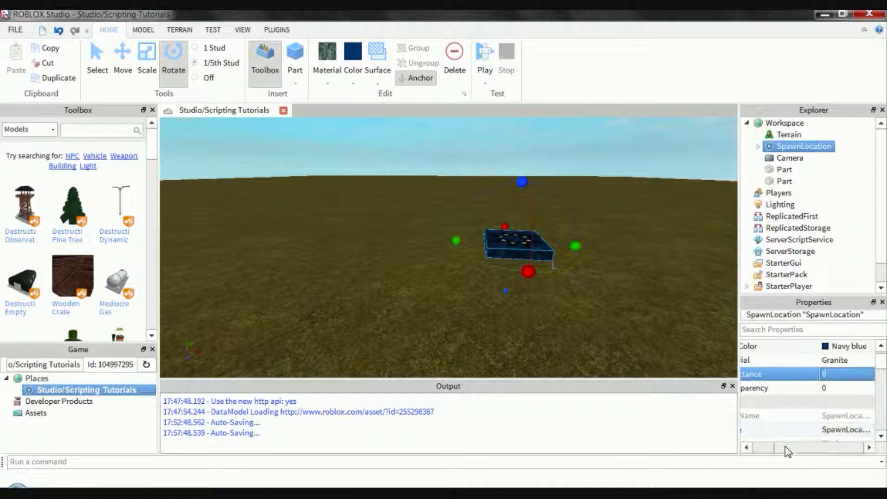
drag(788, 450, 772, 448)
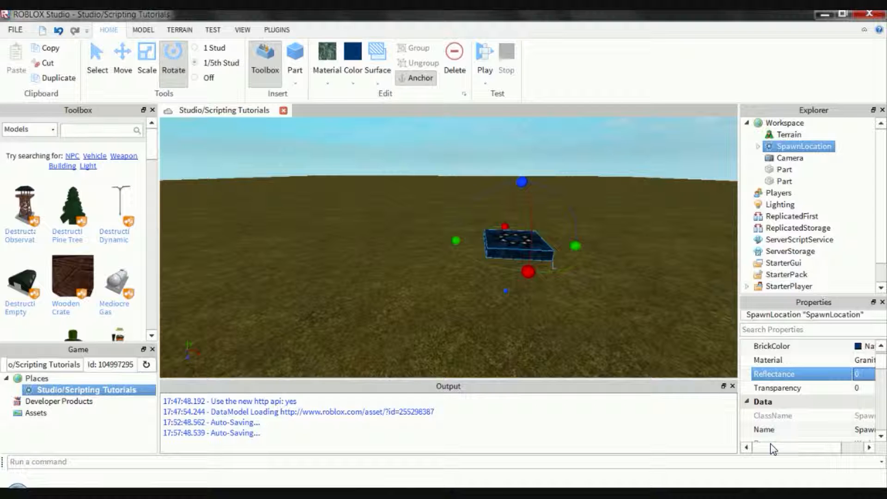
Select the Camera object and view the spawn location and the parts around it from several angles and distances
click(790, 158)
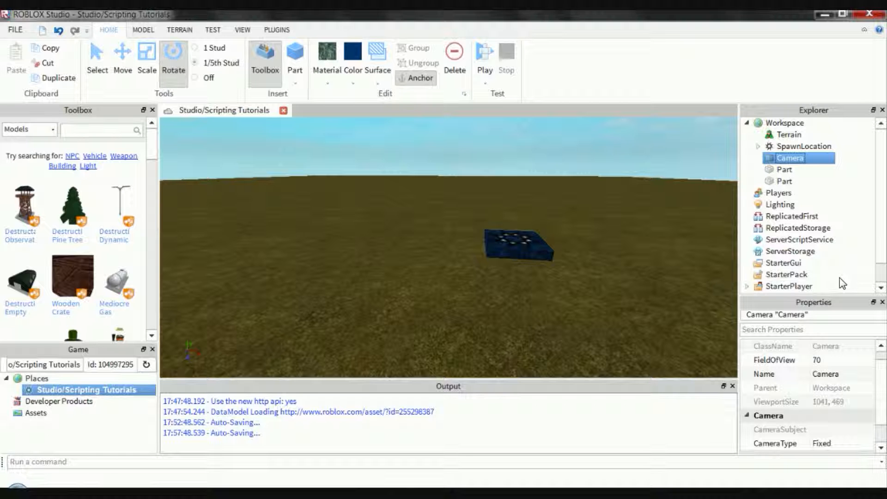
mouse_move(573, 221)
right_down()
mouse_move(589, 207)
mouse_move(556, 216)
mouse_move(577, 212)
right_up()
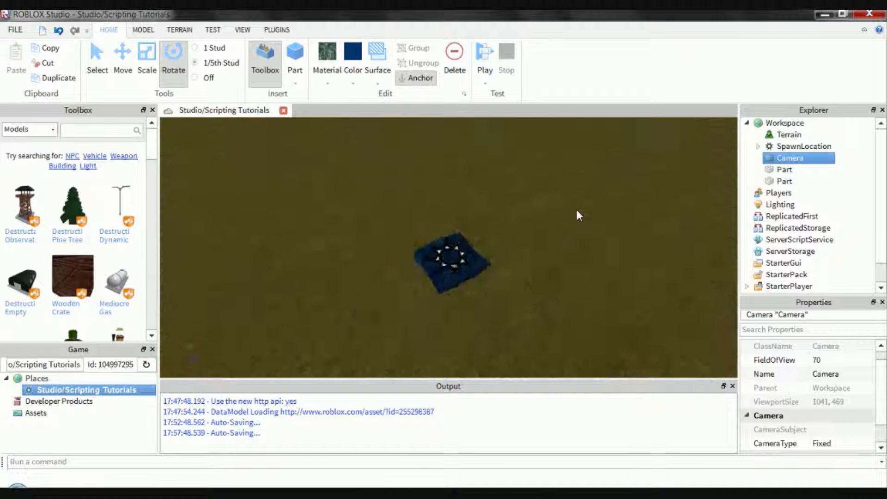
scroll(576, 212, down, 5)
right_drag(414, 287, 467, 226)
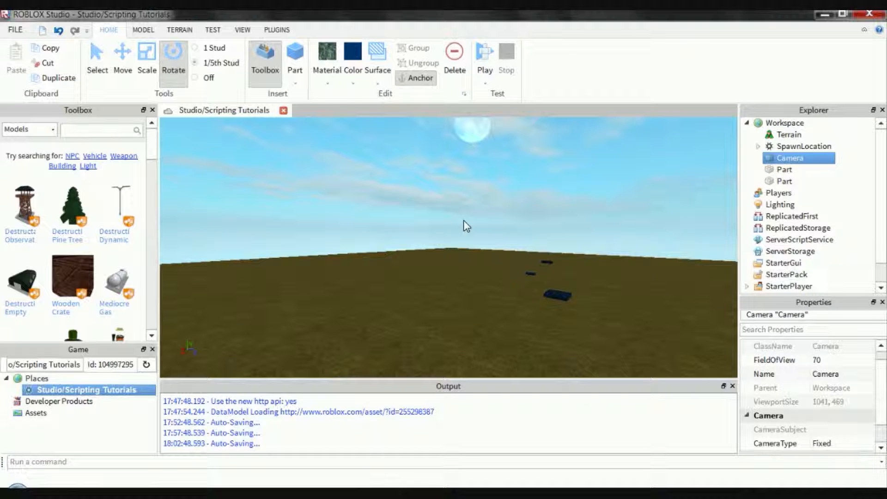
key(w)
key(d)
key(s)
key(a)
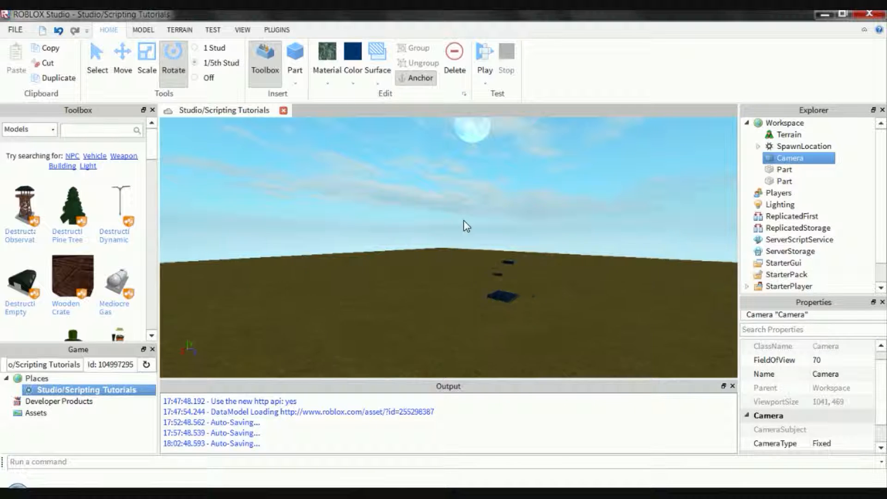
key(w)
key(d)
key(s)
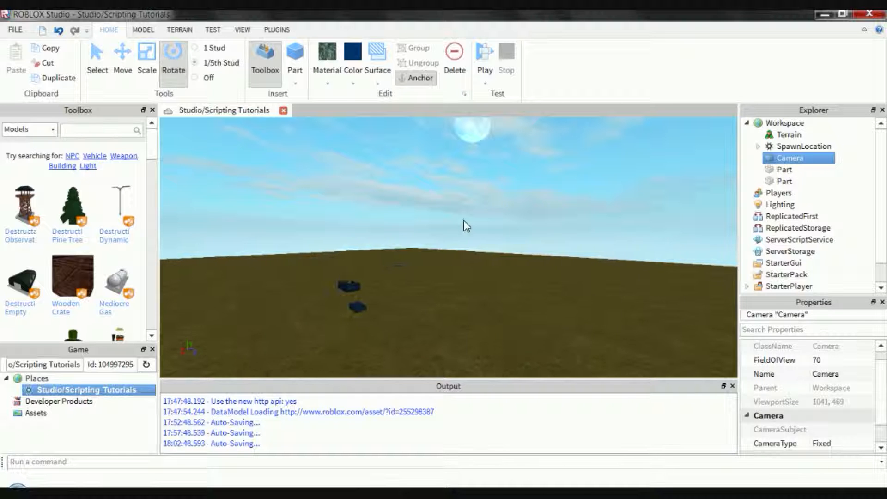
right_drag(464, 218, 396, 240)
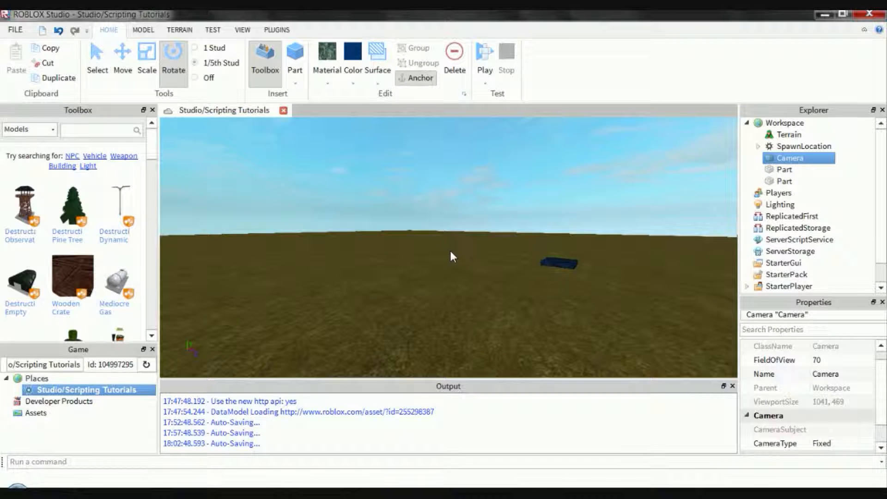
Select the spawn location, try a box selection across the nearby objects, and clear the selection
mouse_move(451, 255)
right_down()
mouse_move(439, 243)
mouse_move(457, 242)
right_up()
click(492, 236)
drag(410, 244, 540, 290)
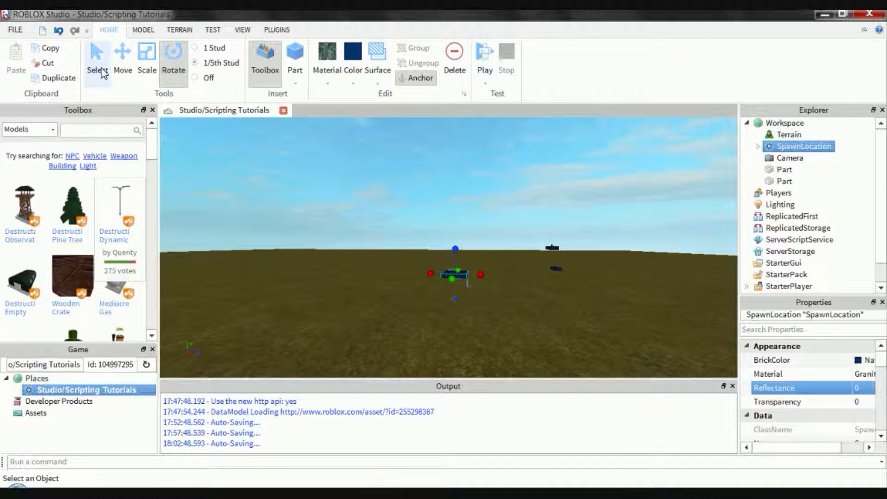
drag(351, 236, 582, 318)
click(295, 168)
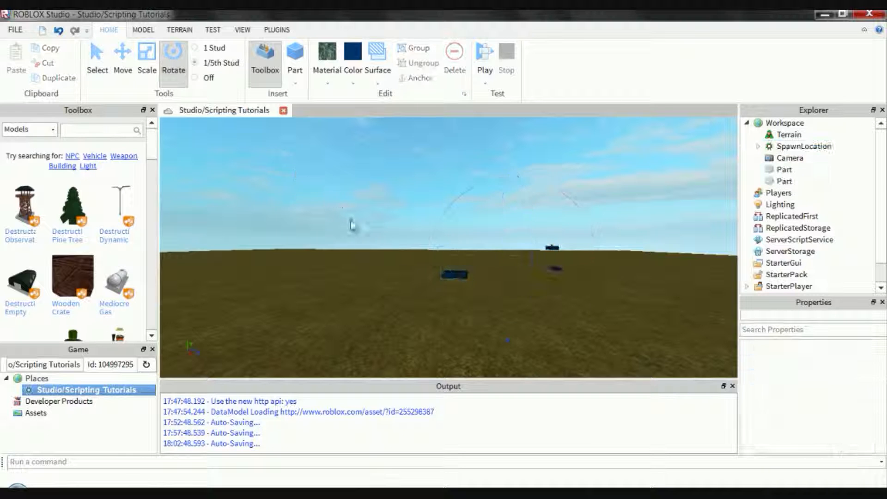
View the entire flat terrain from a distance and select the second Part in the Workspace
right_drag(348, 213, 459, 196)
scroll(456, 195, down, 12)
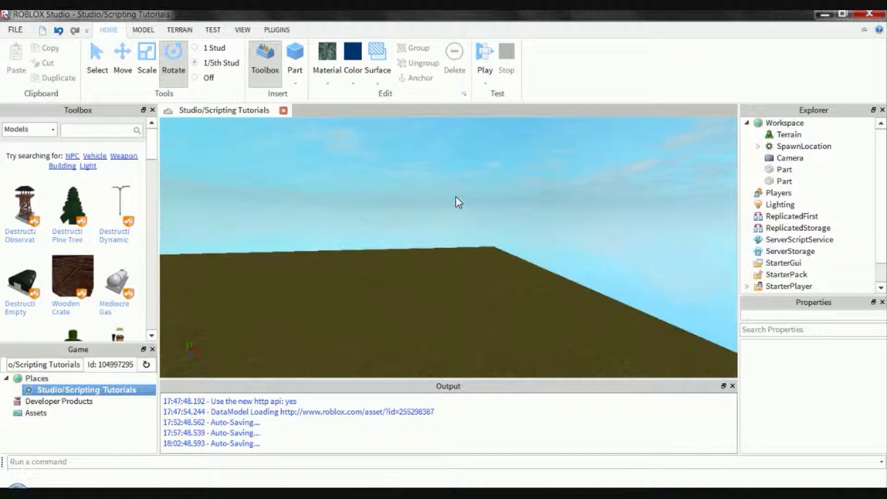
scroll(445, 198, up, 10)
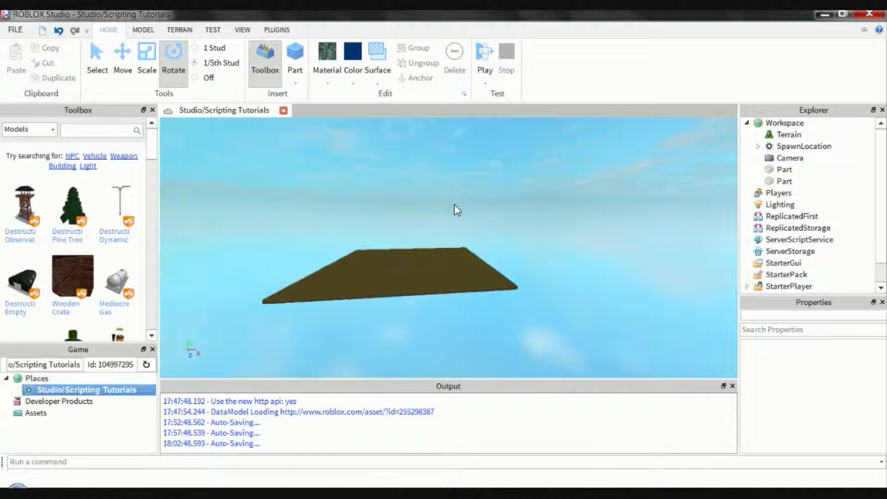
right_drag(470, 240, 474, 244)
scroll(471, 241, down, 5)
click(473, 244)
right_drag(515, 219, 525, 231)
right_drag(470, 214, 467, 218)
Fly around the terrain to view the selected part and the spawn location from different positions
key(a)
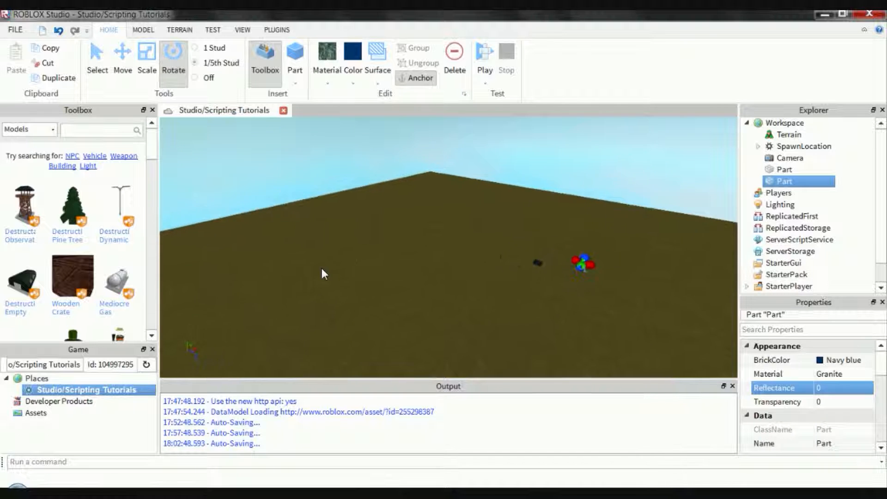
key(w)
key(d)
key(s)
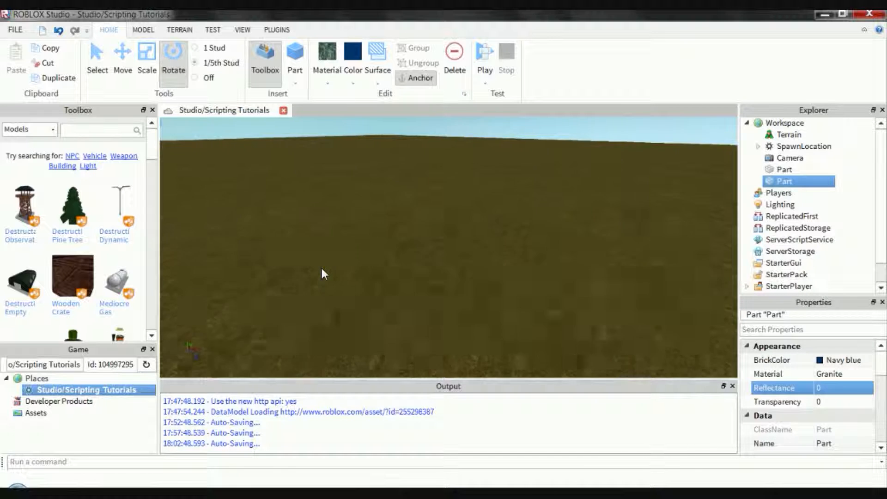
key(a)
key(w)
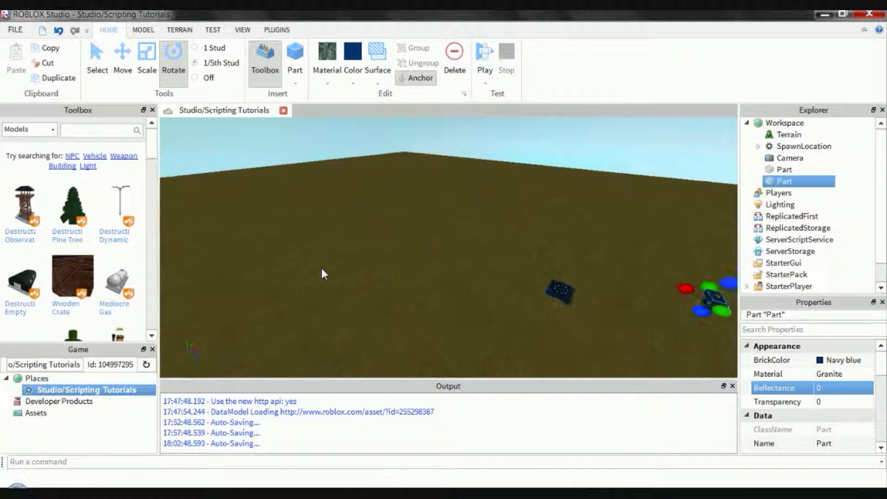
key(d)
key(s)
key(s)
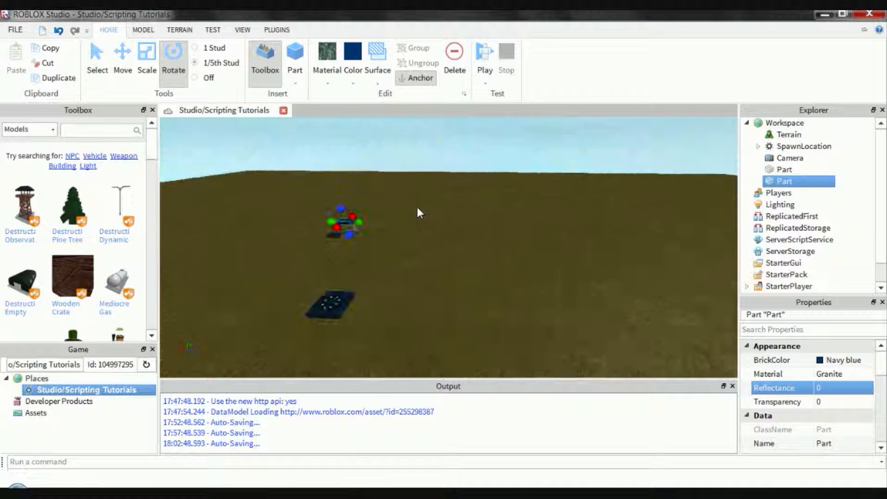